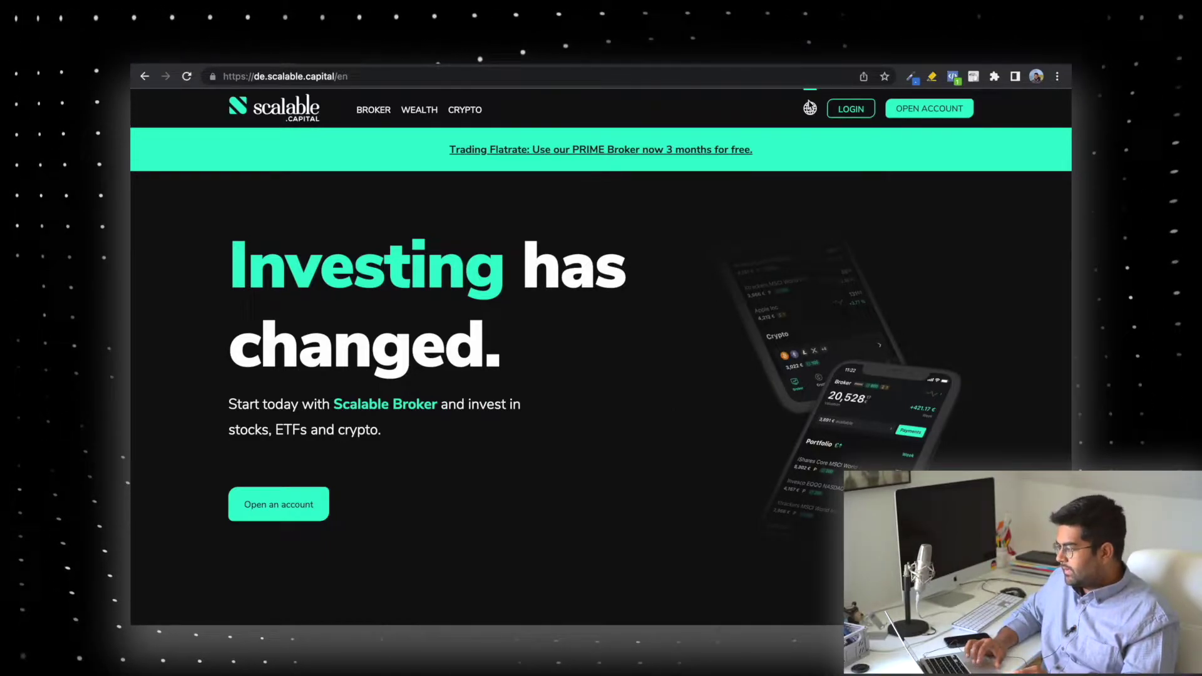
Dismiss the country and language selector on the homepage, then view the awards and app badges
{"action": "left_click", "coordinate": [810, 108]}
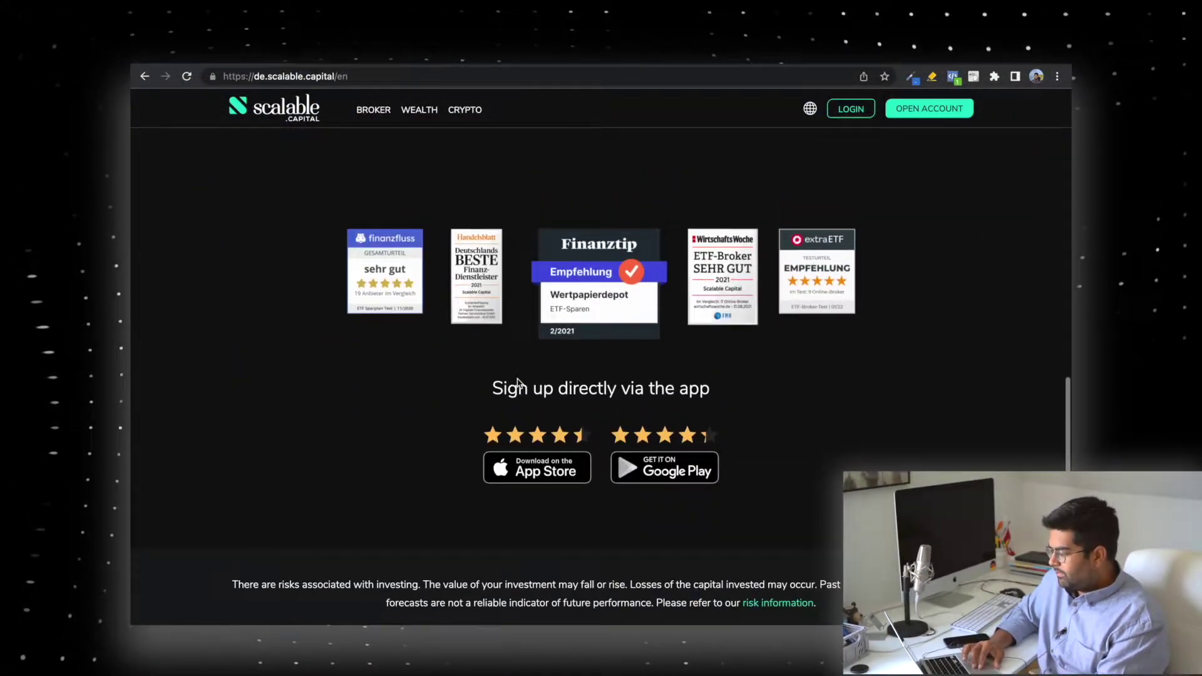
Go to the BROKER trading page and scroll through its savings plans and pricing cards
{"action": "scroll", "coordinate": [519, 383], "scroll_direction": "up", "scroll_amount": 20}
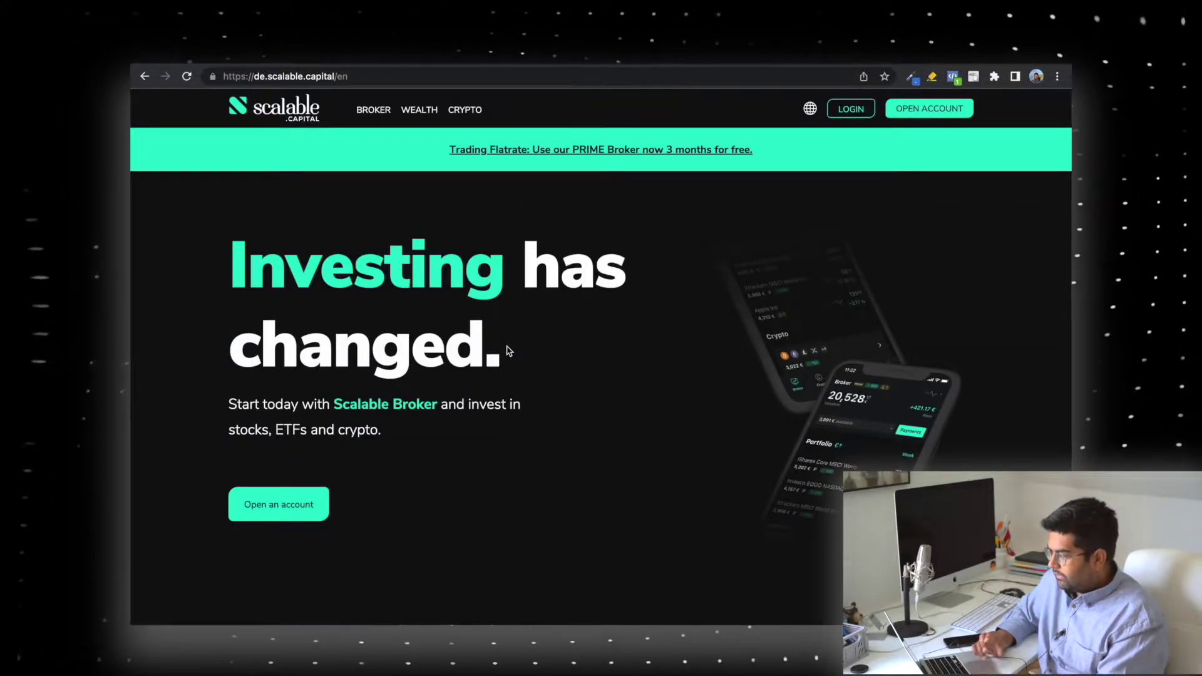
{"action": "left_click", "coordinate": [372, 110]}
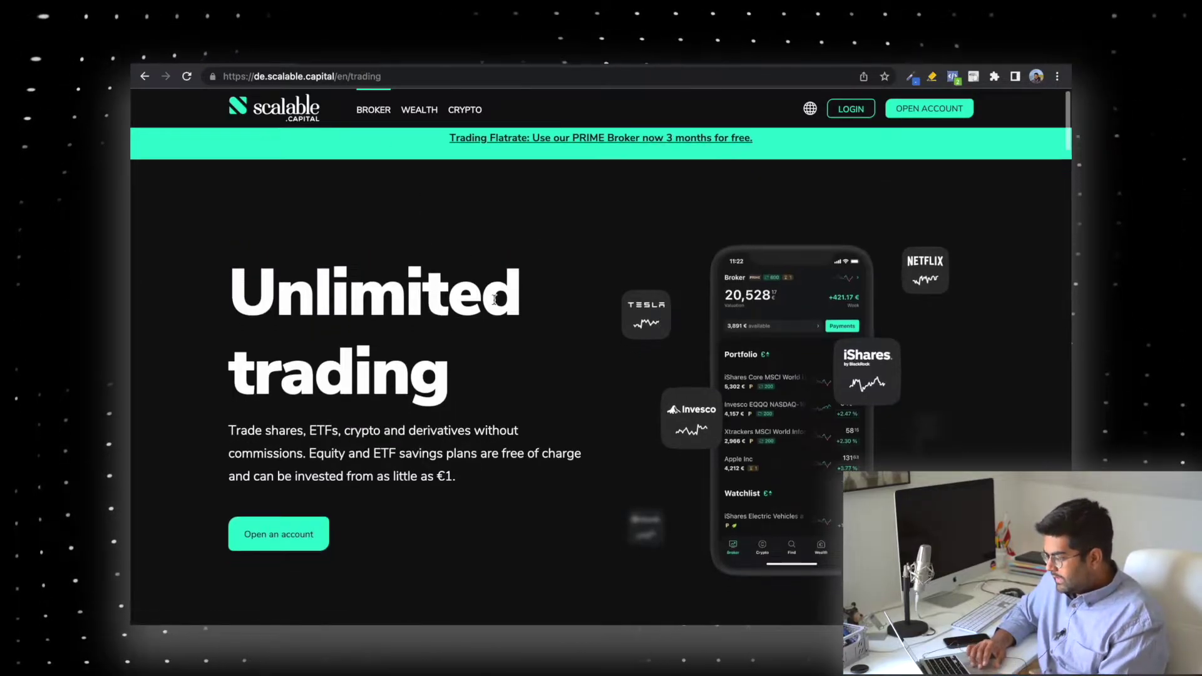
{"action": "scroll", "coordinate": [493, 298], "scroll_direction": "down", "scroll_amount": 5}
{"action": "scroll", "coordinate": [495, 301], "scroll_direction": "down", "scroll_amount": 3}
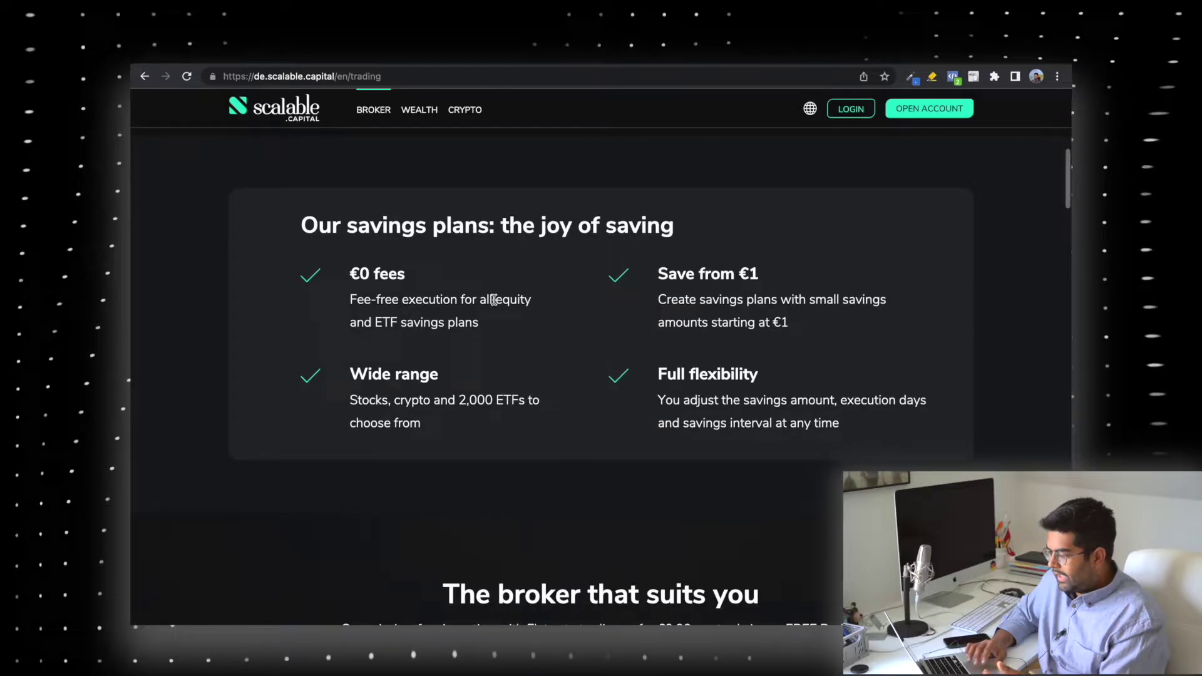
{"action": "scroll", "coordinate": [494, 300], "scroll_direction": "down", "scroll_amount": 5}
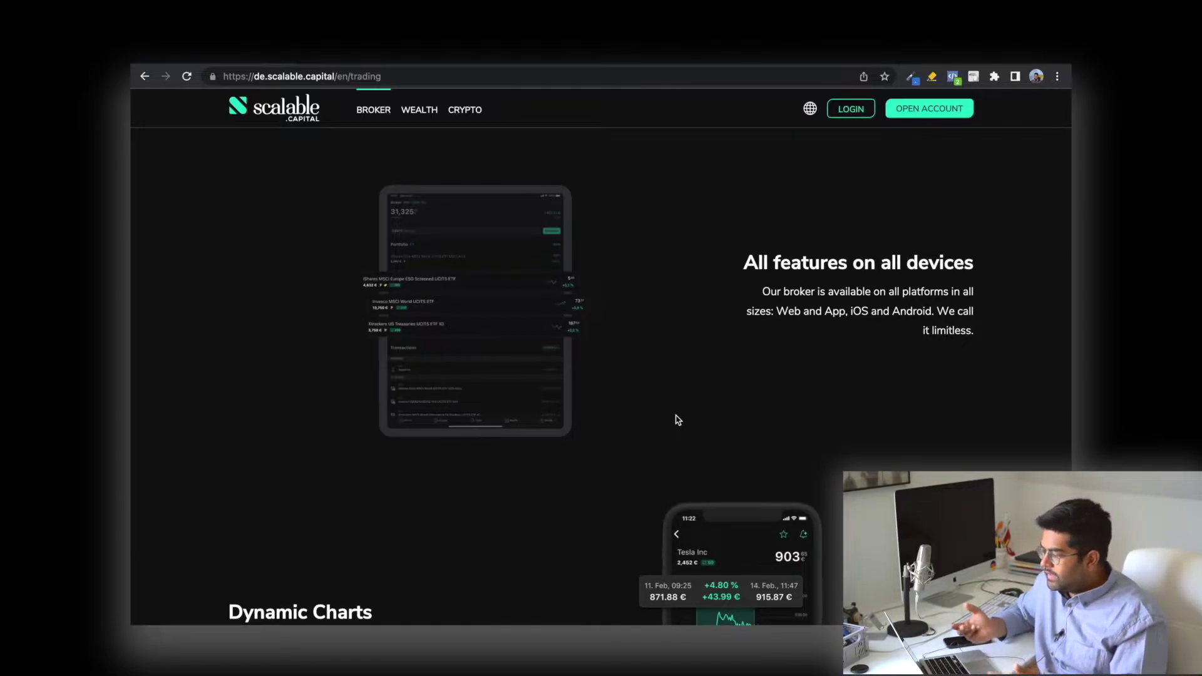
Scroll past the Broker features, return to the top, and choose OPEN ACCOUNT
{"action": "scroll", "coordinate": [676, 422], "scroll_direction": "down", "scroll_amount": 5}
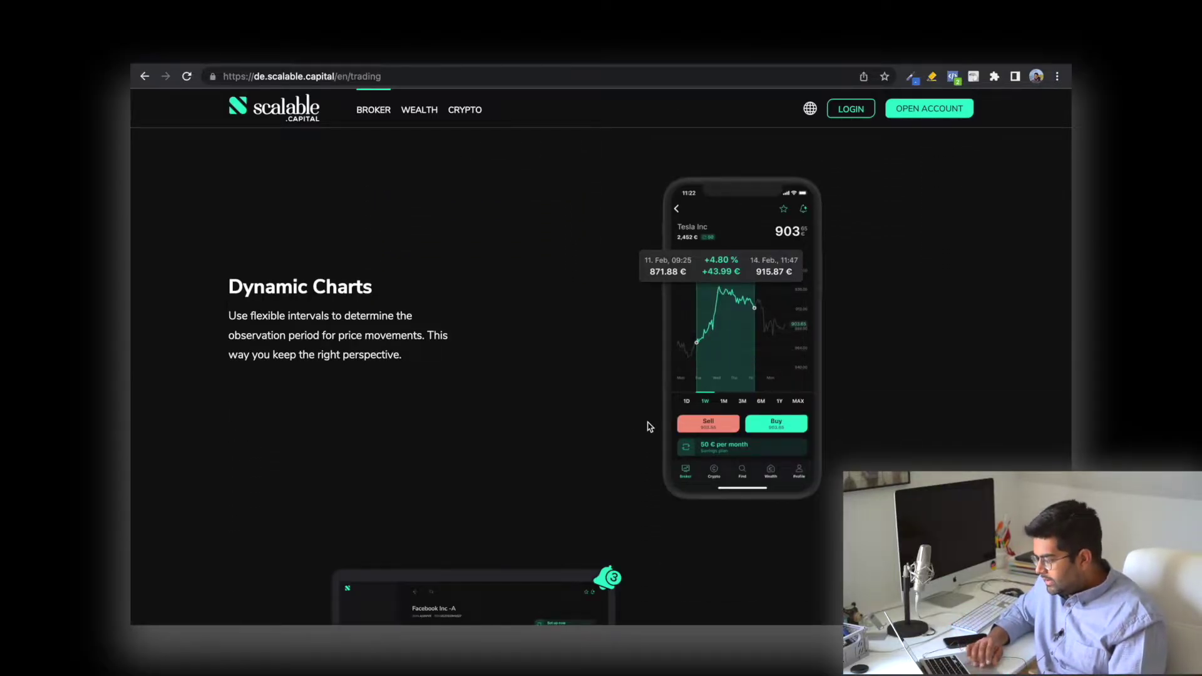
{"action": "scroll", "coordinate": [650, 427], "scroll_direction": "down", "scroll_amount": 5}
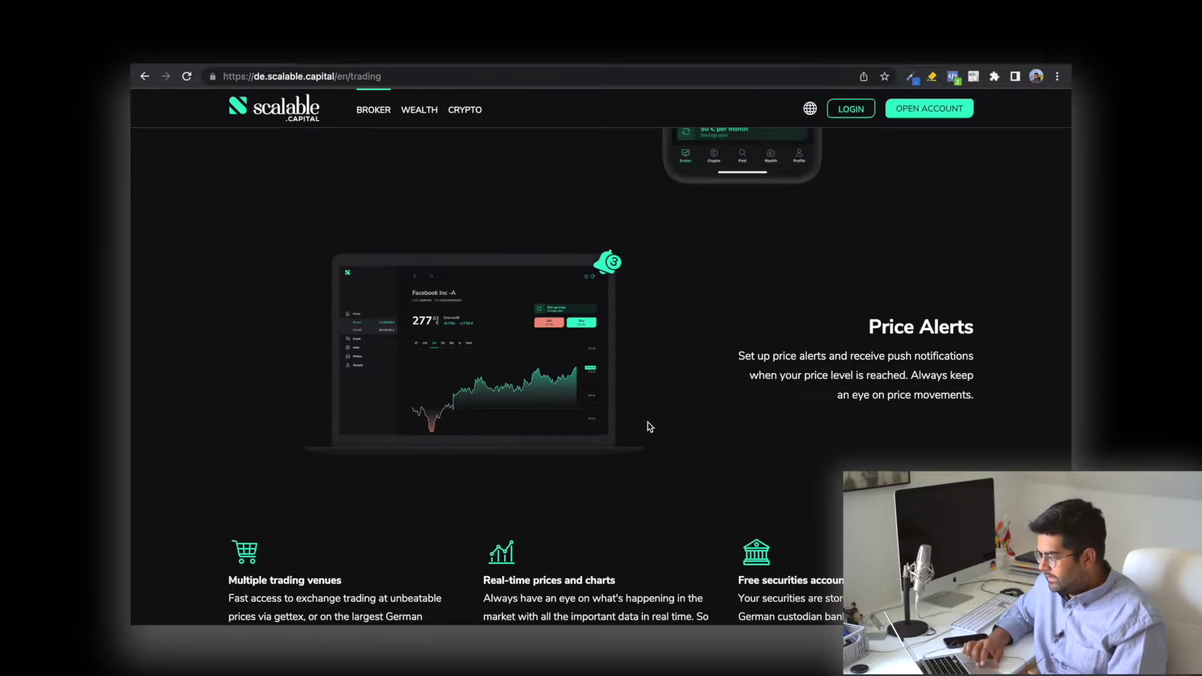
{"action": "key", "text": "super+bracketleft"}
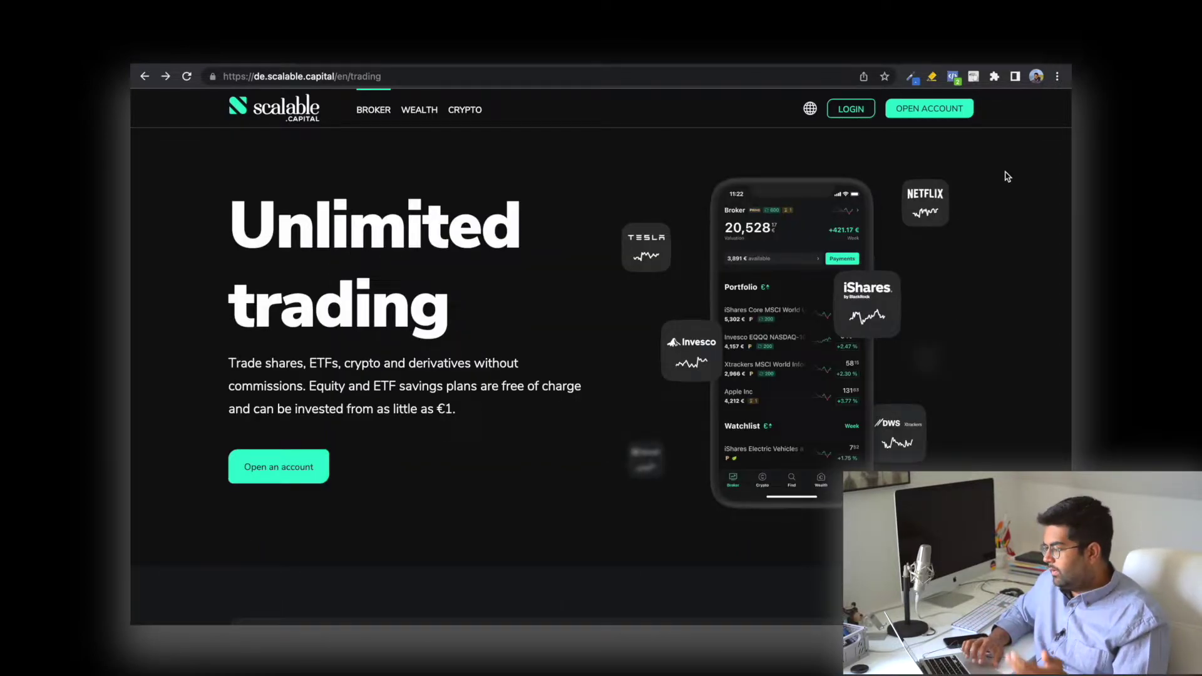
{"action": "left_click", "coordinate": [938, 118]}
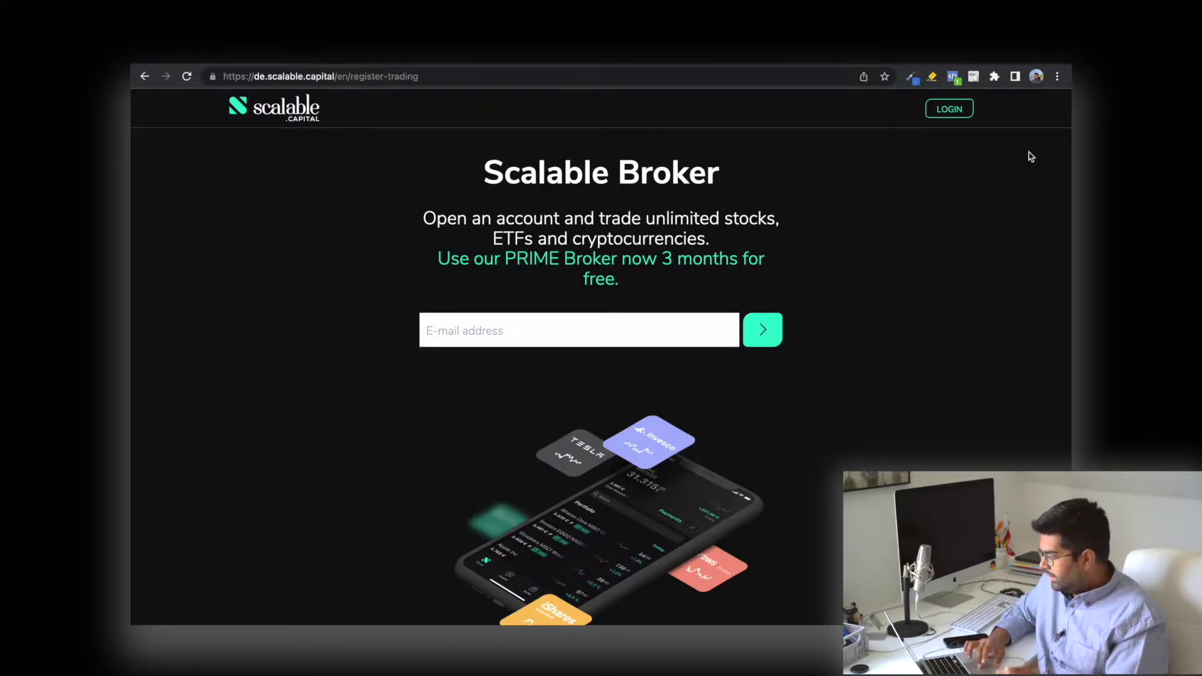
Sign in from the registration page to reach the PRIMEBROKER cockpit
{"action": "left_click", "coordinate": [950, 109]}
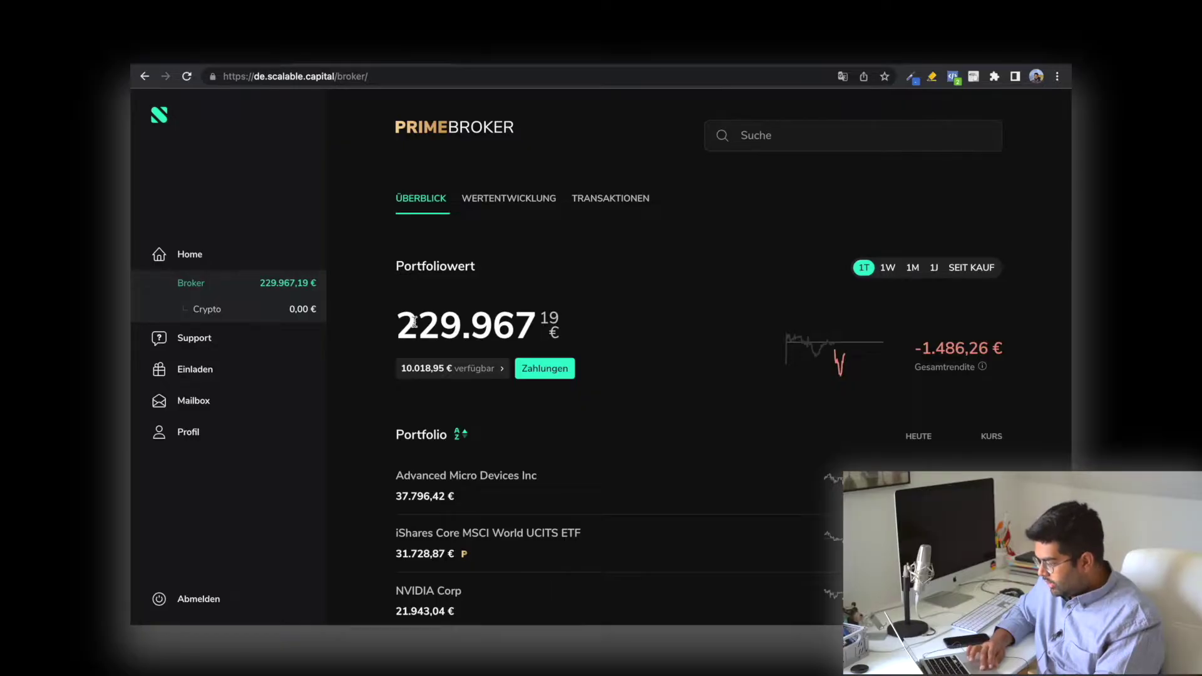
Highlight the portfolio value, then step through the 1W, 1M, 1J and SEIT KAUF ranges
{"action": "left_click_drag", "start_coordinate": [397, 324], "coordinate": [566, 337]}
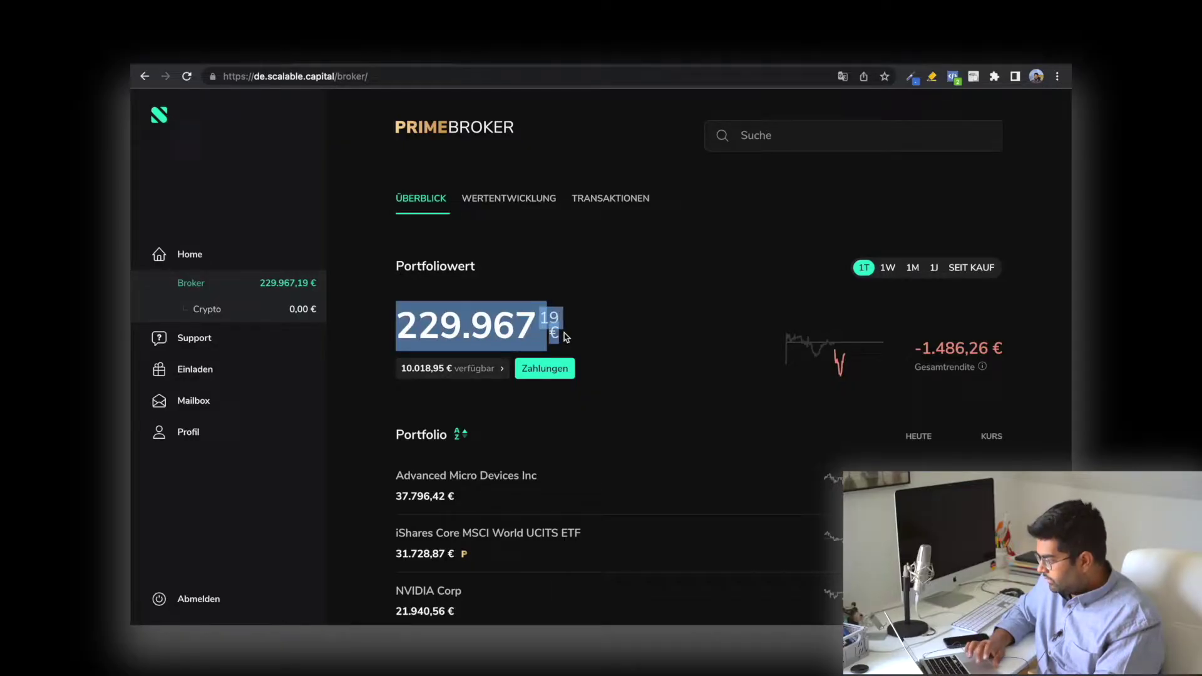
{"action": "left_click", "coordinate": [829, 293]}
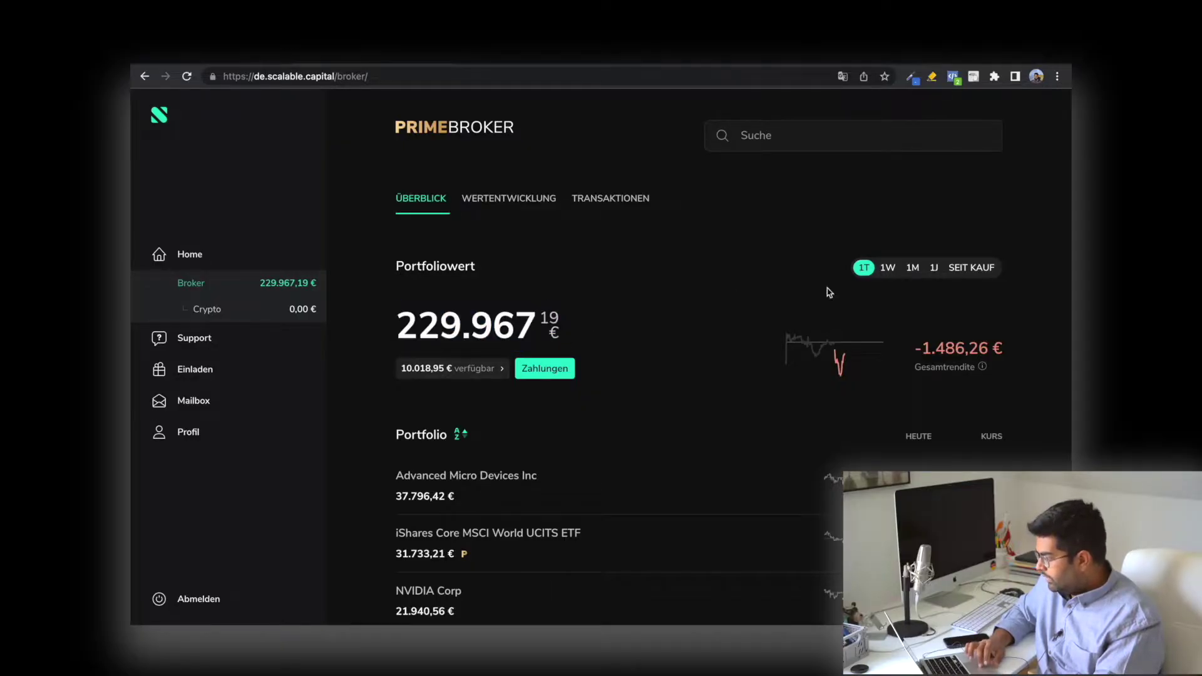
{"action": "left_click", "coordinate": [888, 268]}
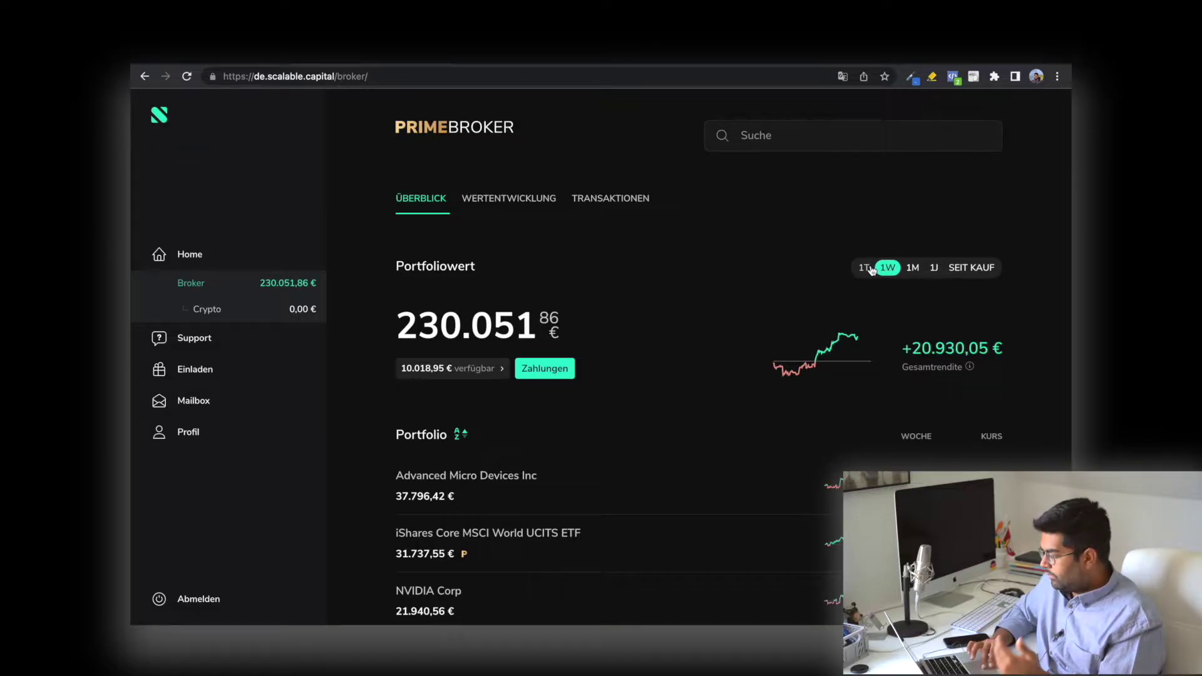
{"action": "left_click", "coordinate": [911, 268]}
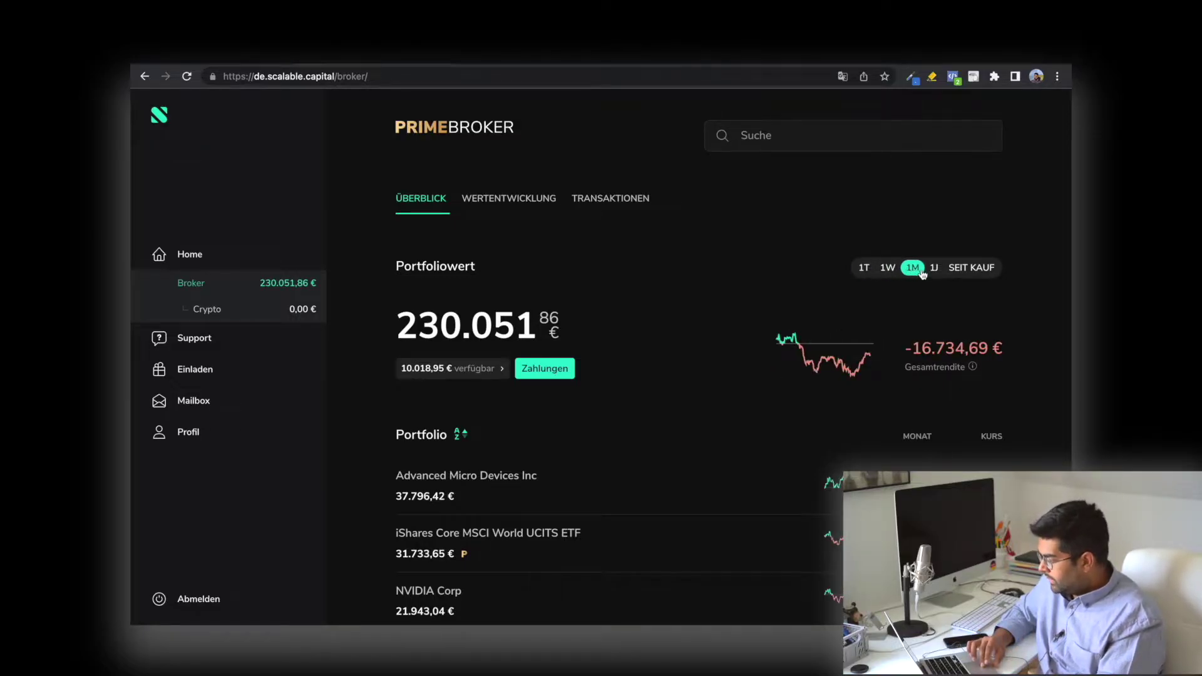
{"action": "left_click", "coordinate": [933, 269]}
{"action": "left_click", "coordinate": [956, 268]}
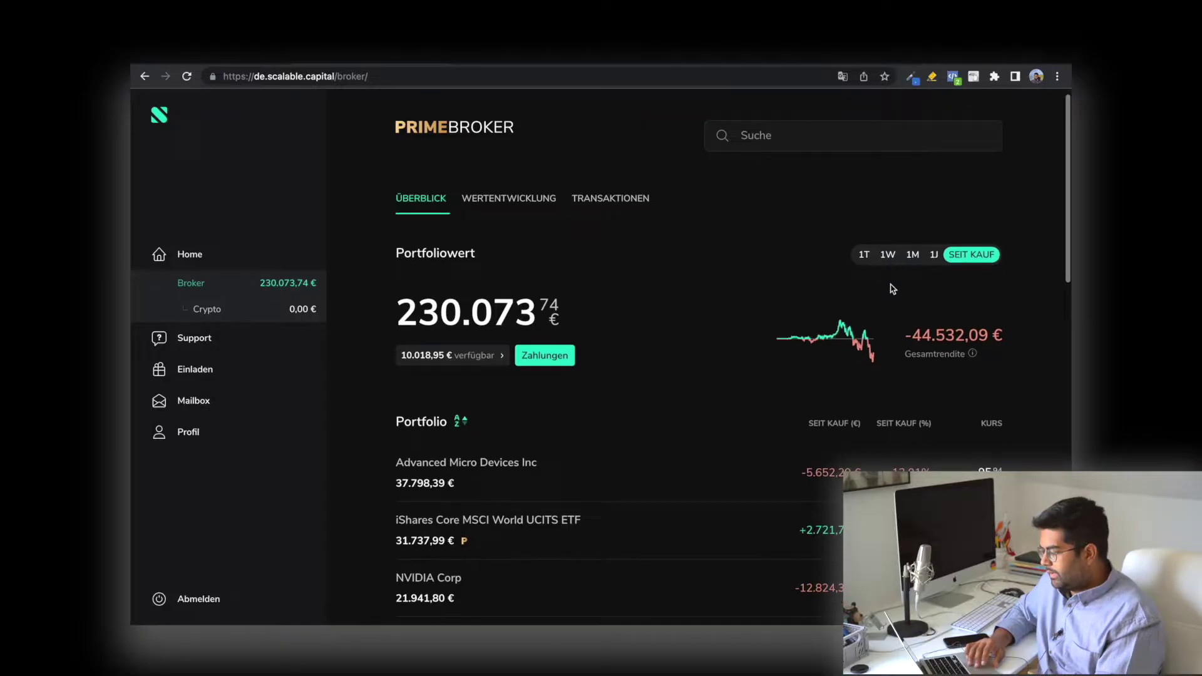
Scroll down the broker overview and open the Apple Inc details page
{"action": "scroll", "coordinate": [890, 288], "scroll_direction": "down", "scroll_amount": 5}
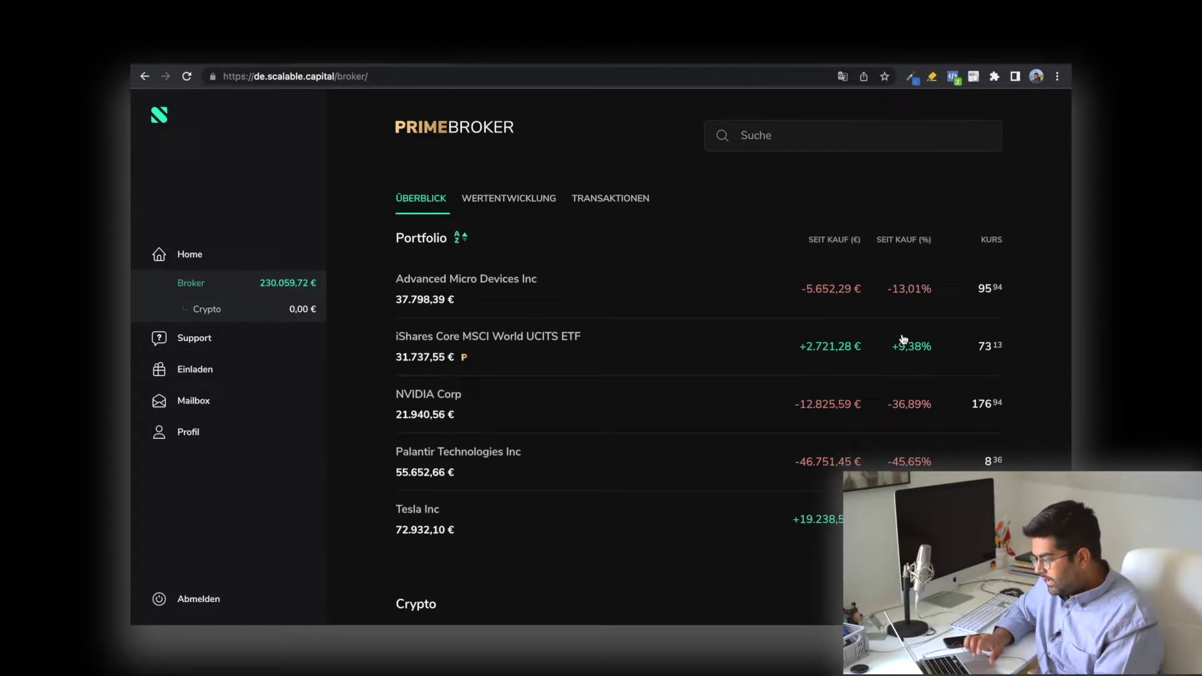
{"action": "scroll", "coordinate": [552, 281], "scroll_direction": "down", "scroll_amount": 1}
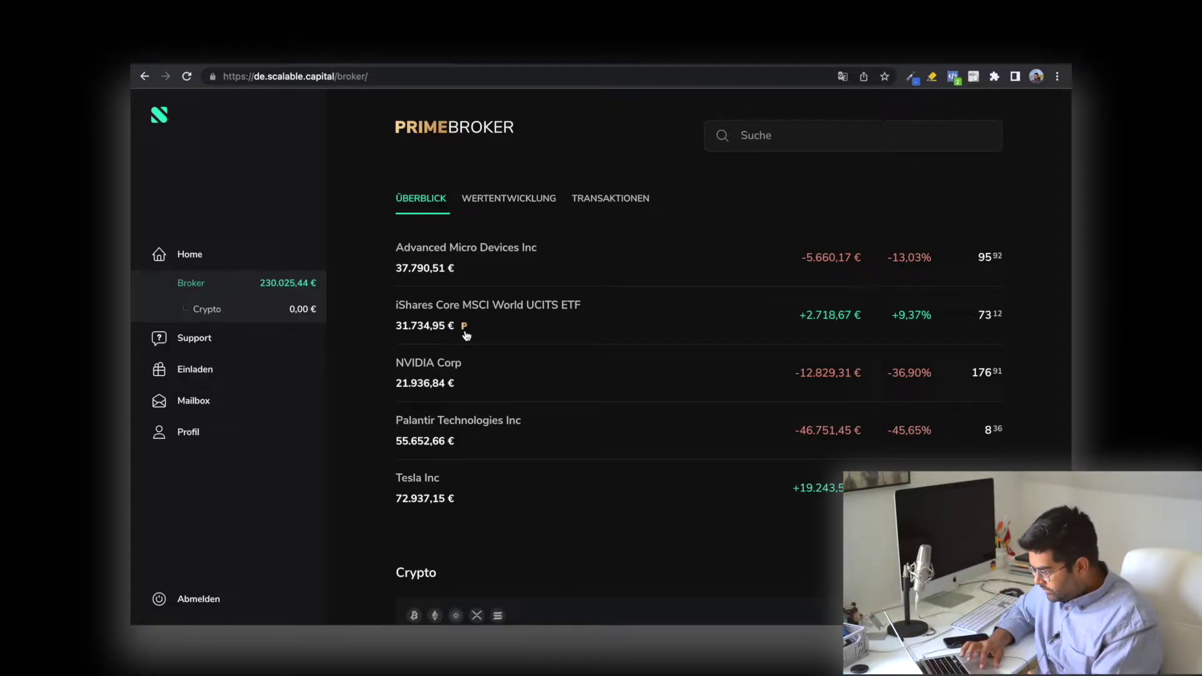
{"action": "mouse_move", "coordinate": [465, 329]}
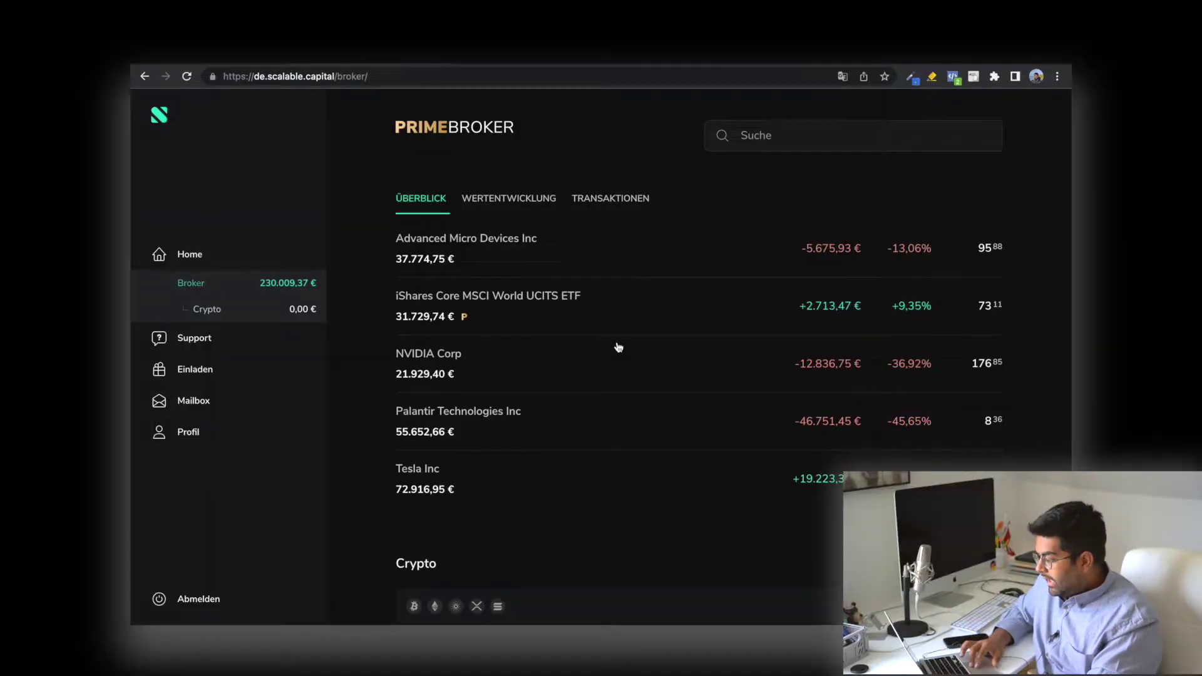
{"action": "scroll", "coordinate": [619, 347], "scroll_direction": "down", "scroll_amount": 1}
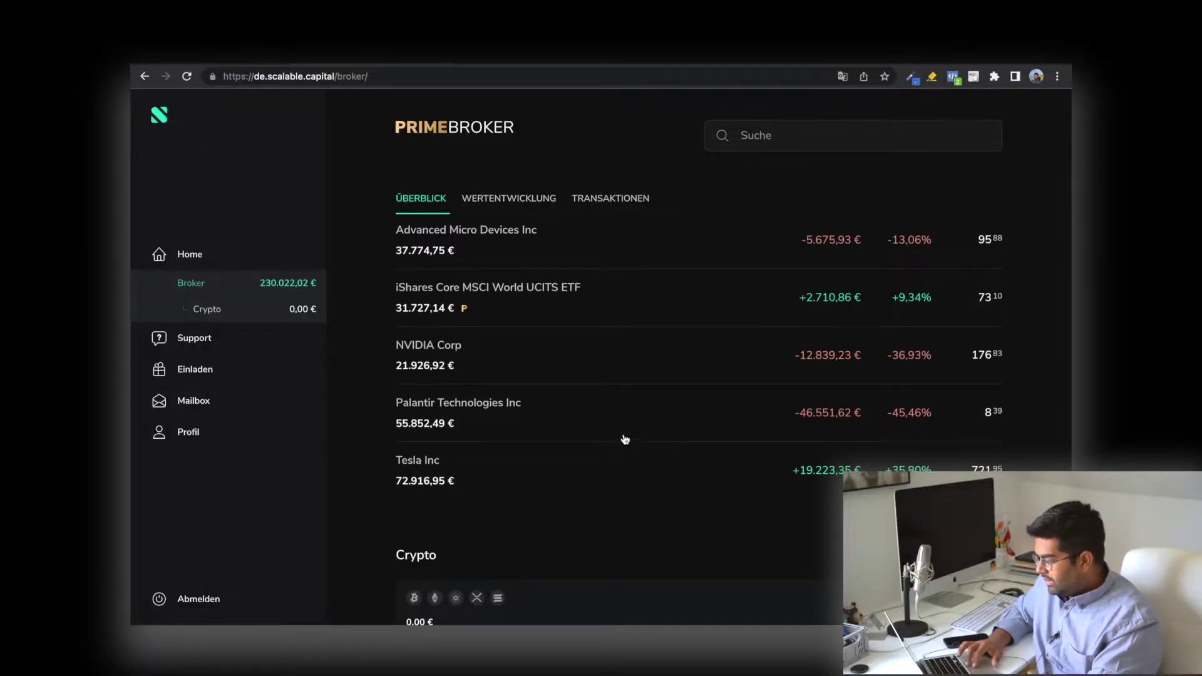
{"action": "scroll", "coordinate": [613, 442], "scroll_direction": "down", "scroll_amount": 1}
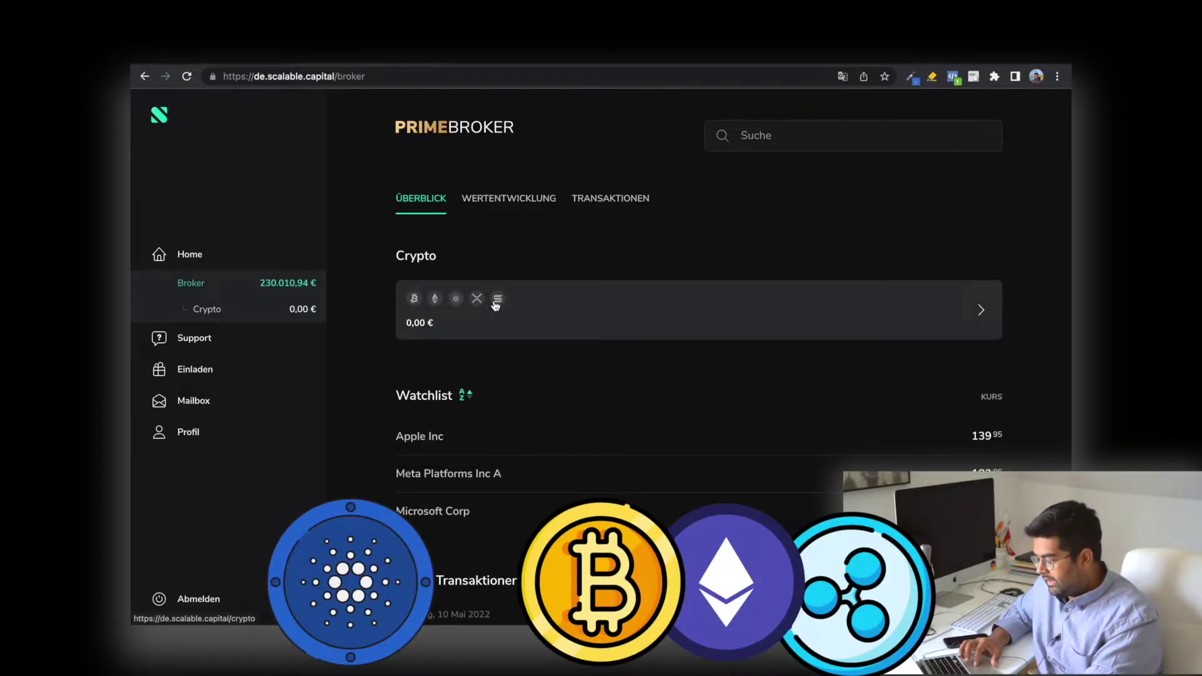
{"action": "scroll", "coordinate": [495, 308], "scroll_direction": "down", "scroll_amount": 2}
{"action": "scroll", "coordinate": [497, 308], "scroll_direction": "down", "scroll_amount": 1}
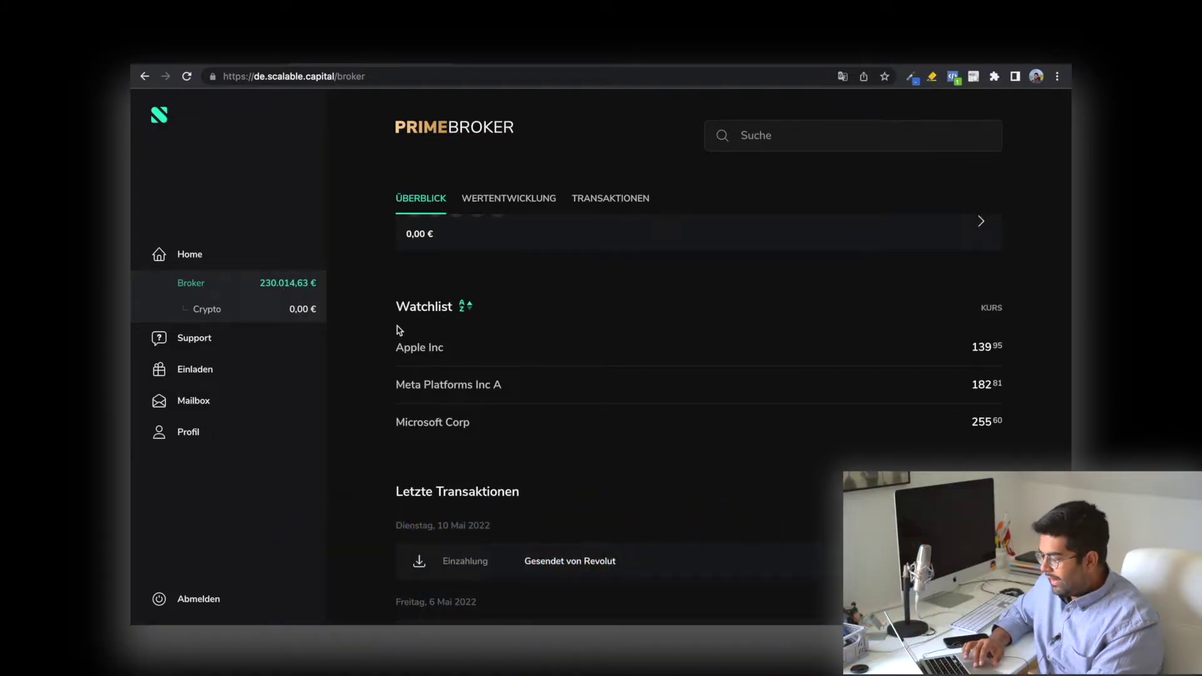
{"action": "left_click", "coordinate": [441, 346]}
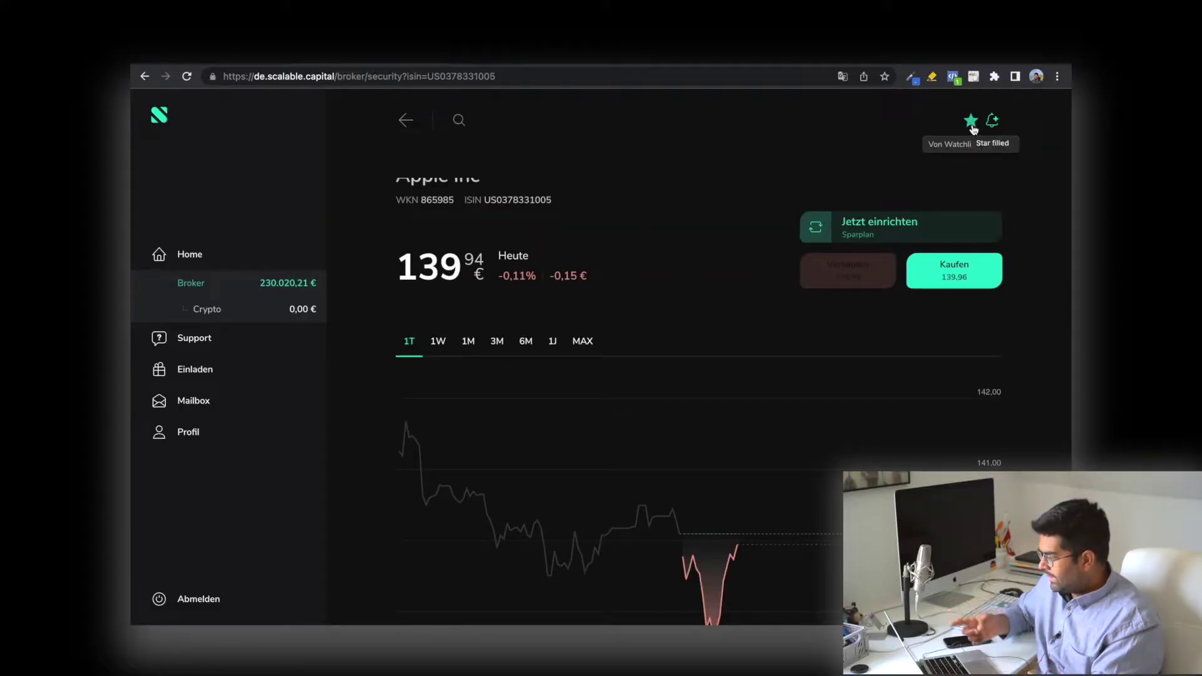
Return to the PRIMEBROKER overview and open Apple Inc from the Watchlist
{"action": "left_click", "coordinate": [406, 120]}
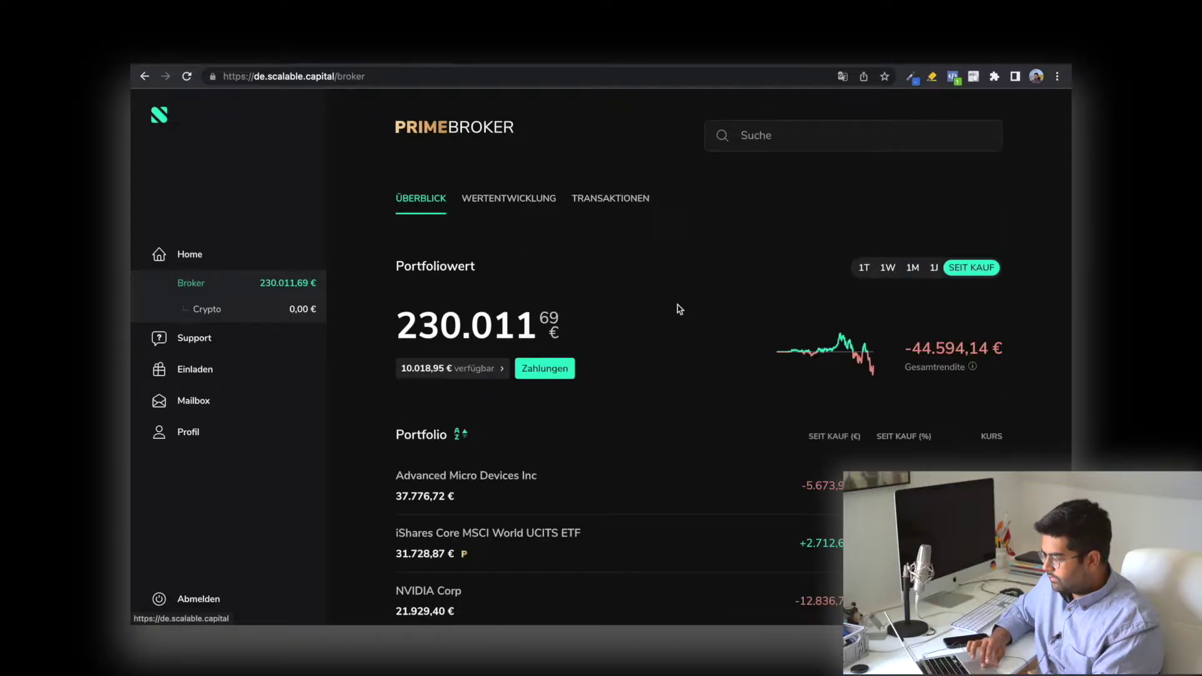
{"action": "scroll", "coordinate": [620, 344], "scroll_direction": "down", "scroll_amount": 6}
{"action": "scroll", "coordinate": [621, 346], "scroll_direction": "down", "scroll_amount": 2}
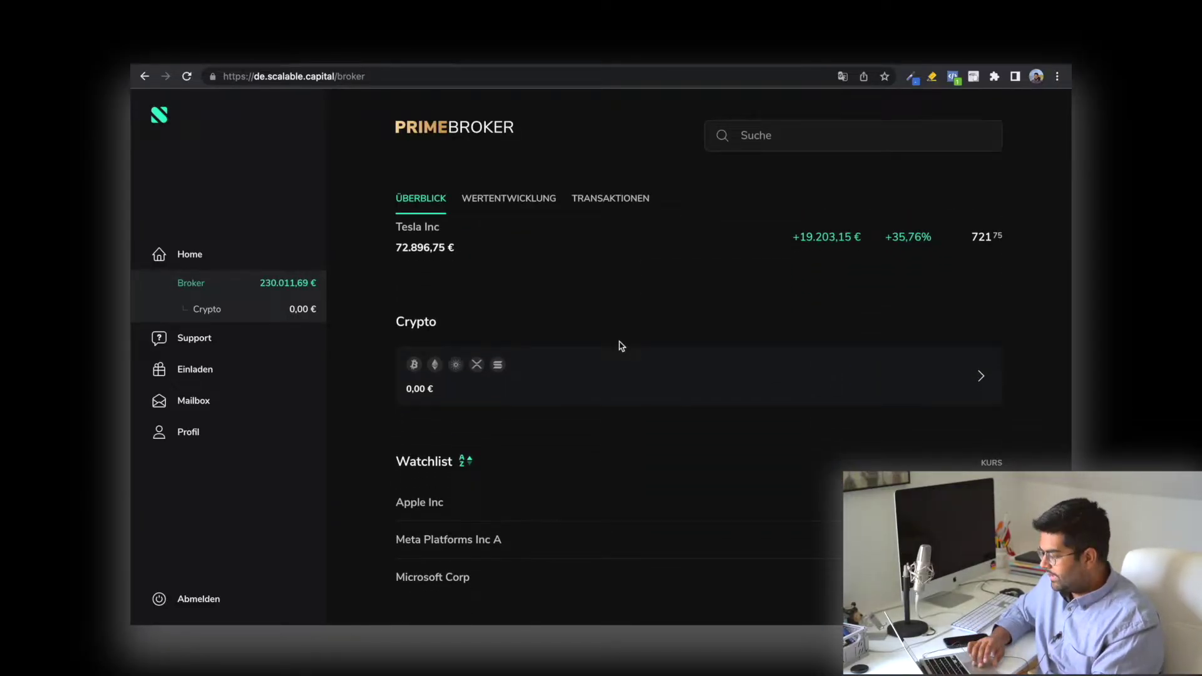
{"action": "scroll", "coordinate": [619, 345], "scroll_direction": "down", "scroll_amount": 2}
{"action": "left_click", "coordinate": [531, 426]}
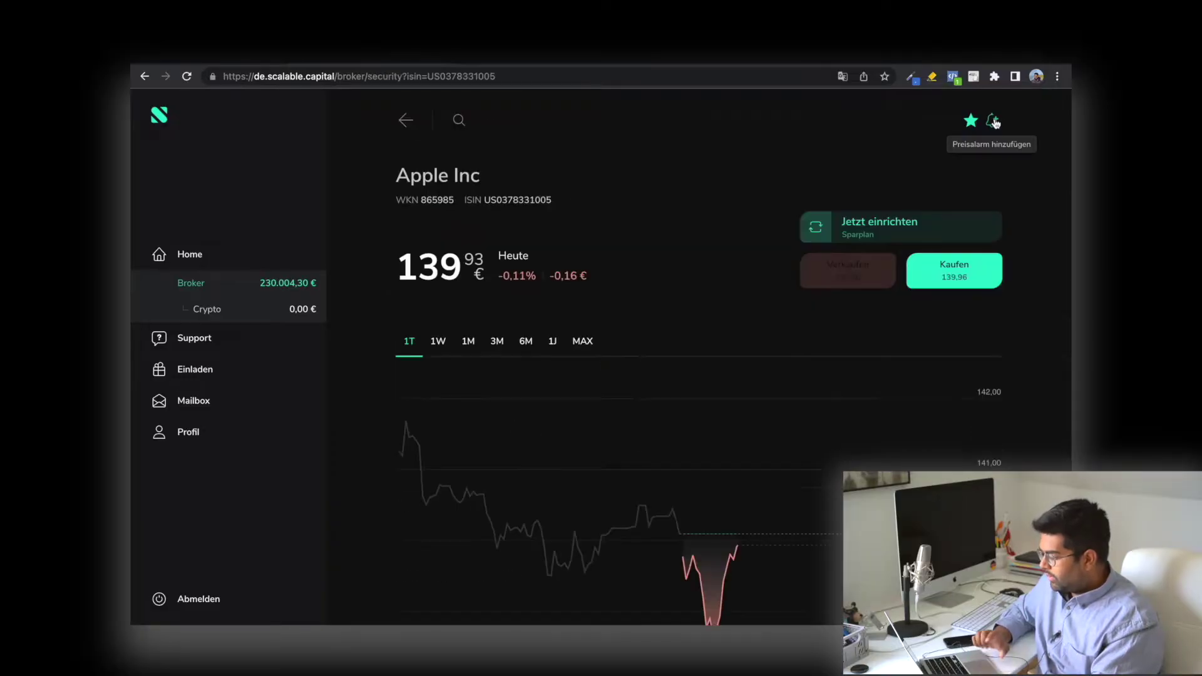
Create an Apple price alarm 5% below the current price, at 132,9335
{"action": "left_click", "coordinate": [994, 121]}
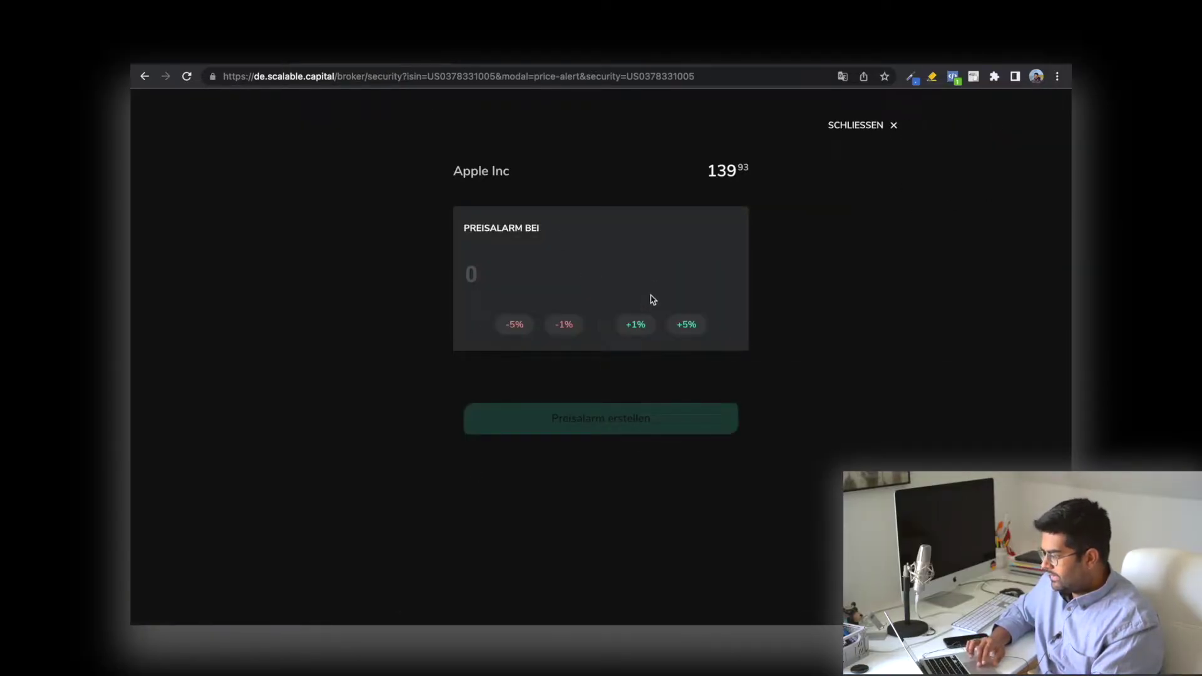
{"action": "left_click", "coordinate": [523, 335]}
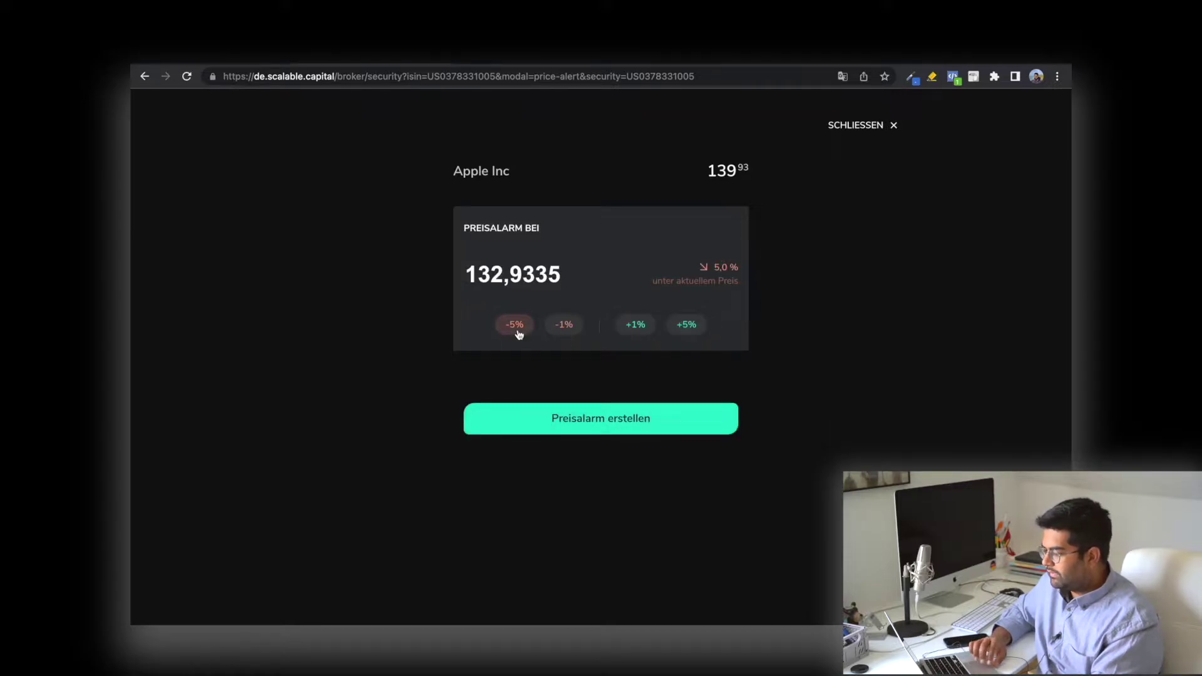
{"action": "left_click", "coordinate": [623, 408]}
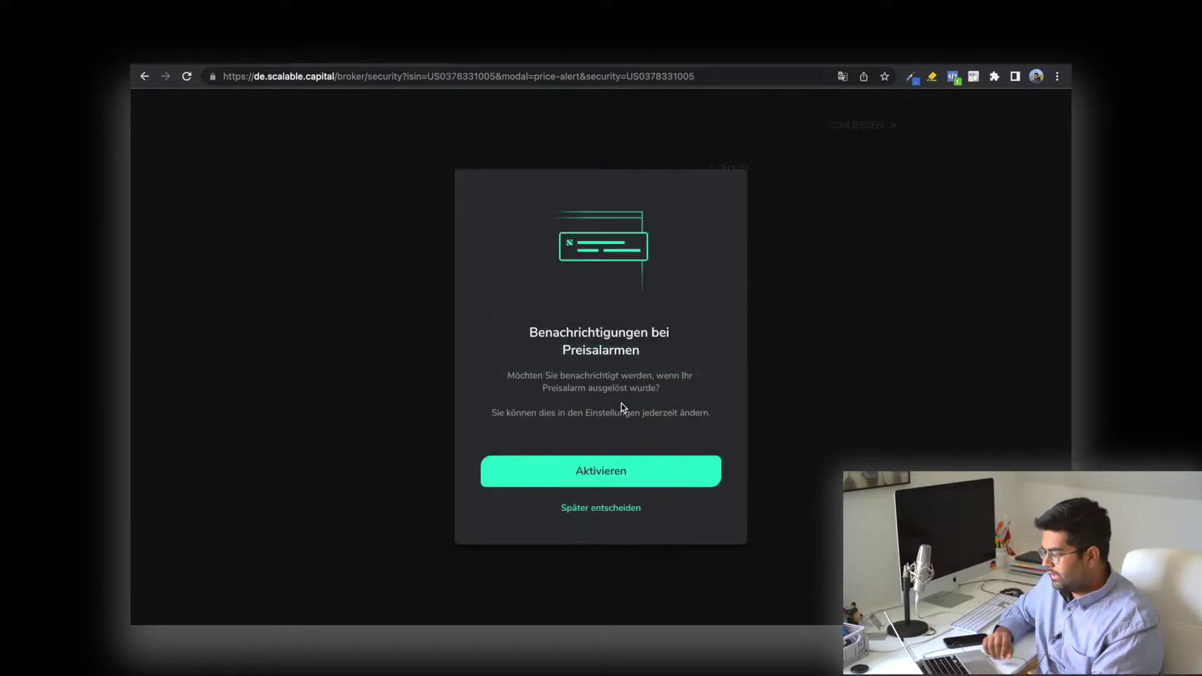
Enable browser notifications for price alarms, then delete the 132,9335 alarm
{"action": "left_click", "coordinate": [643, 489]}
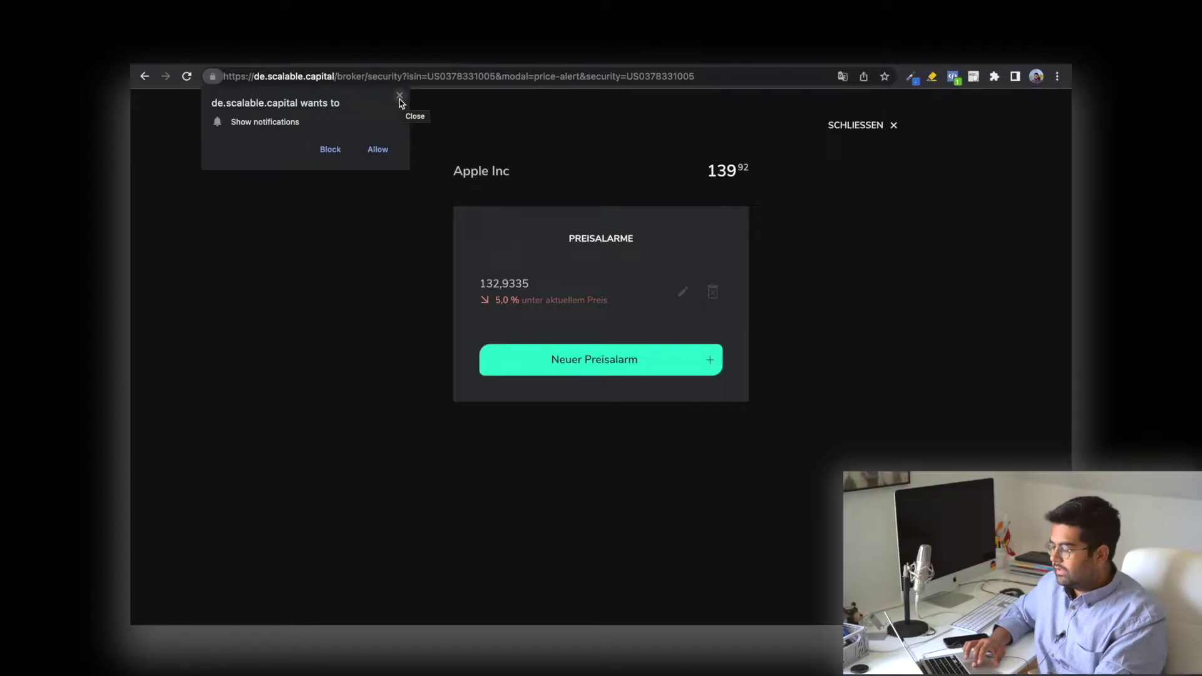
{"action": "left_click", "coordinate": [381, 150]}
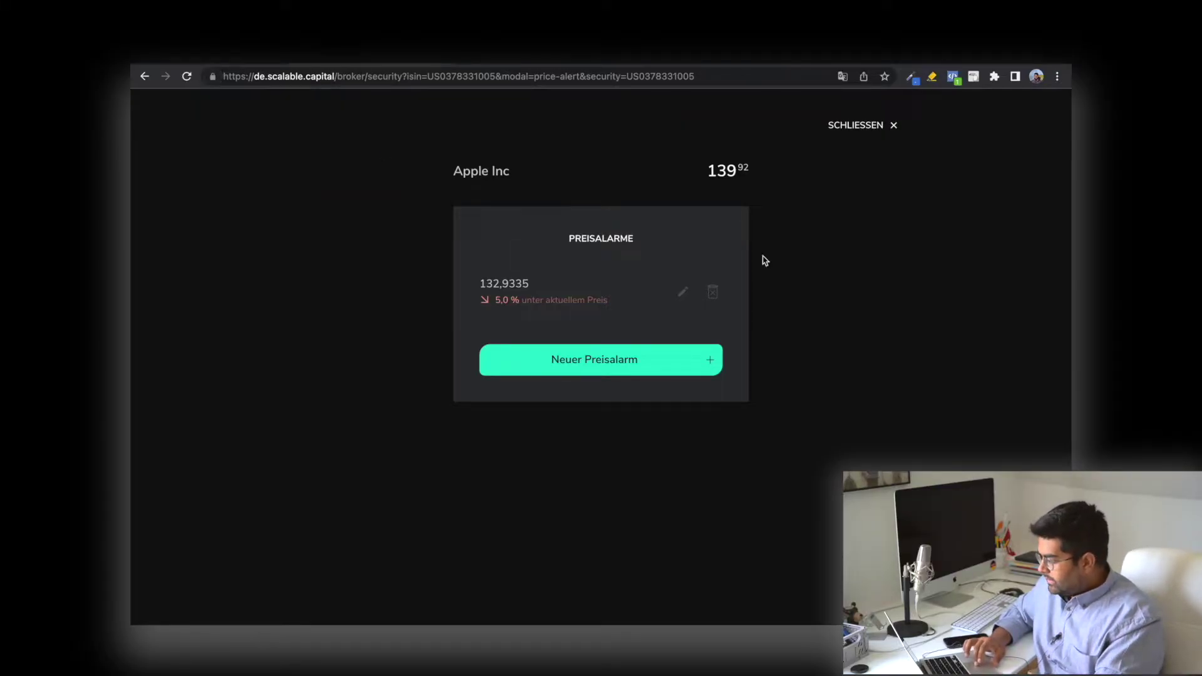
{"action": "left_click", "coordinate": [894, 126]}
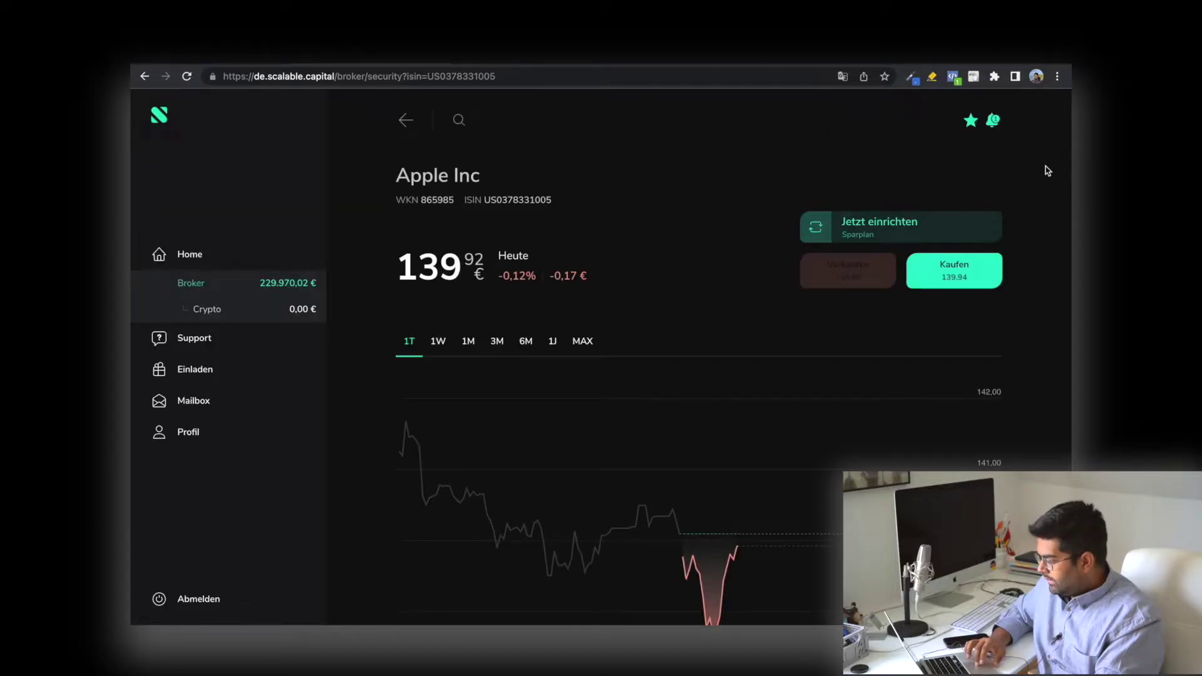
{"action": "left_click", "coordinate": [993, 120]}
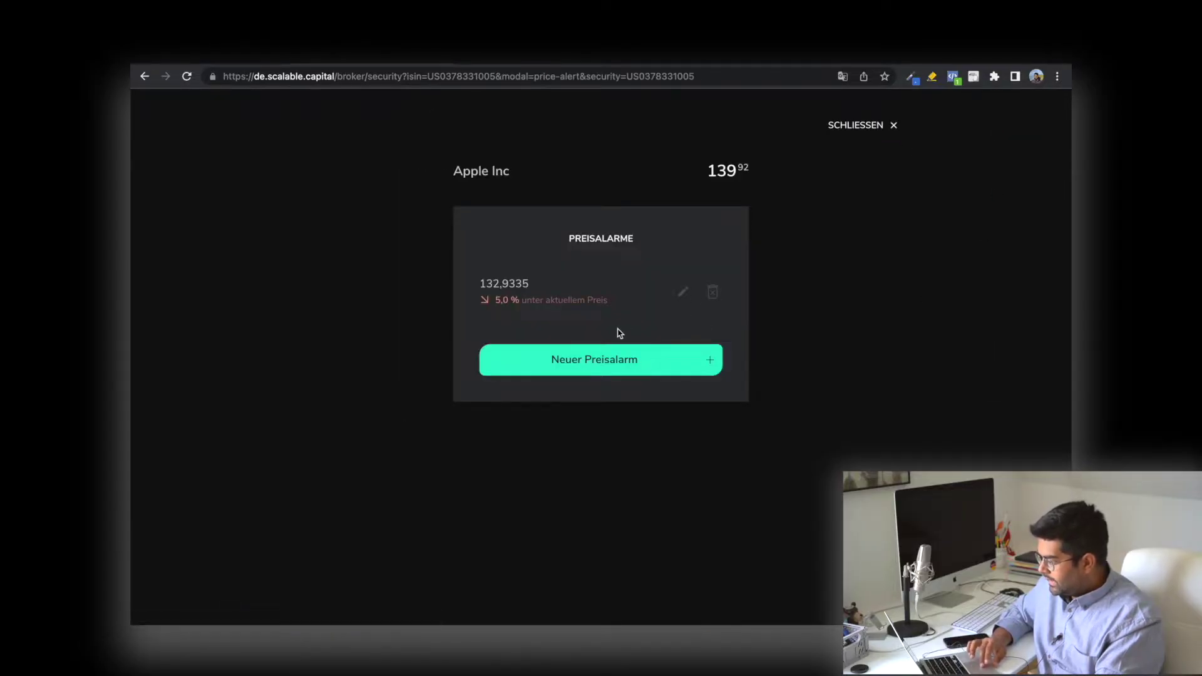
{"action": "left_click", "coordinate": [713, 298]}
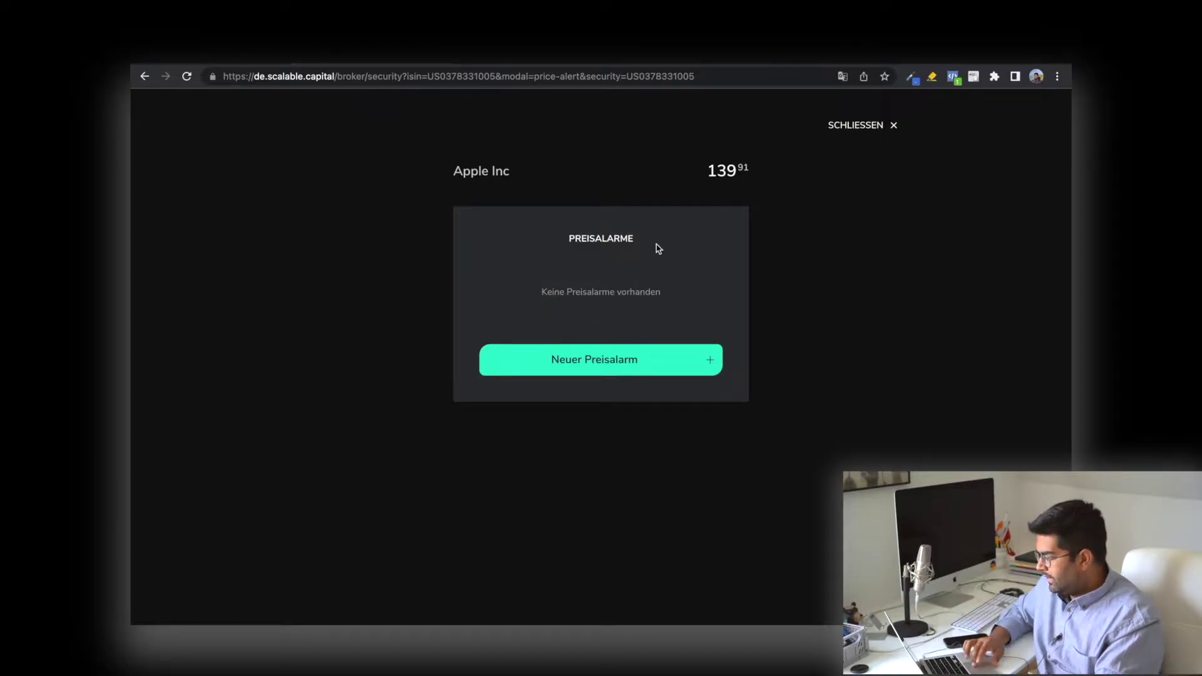
Start an Apple Inc savings plan with a savings rate of 500
{"action": "left_click", "coordinate": [893, 125]}
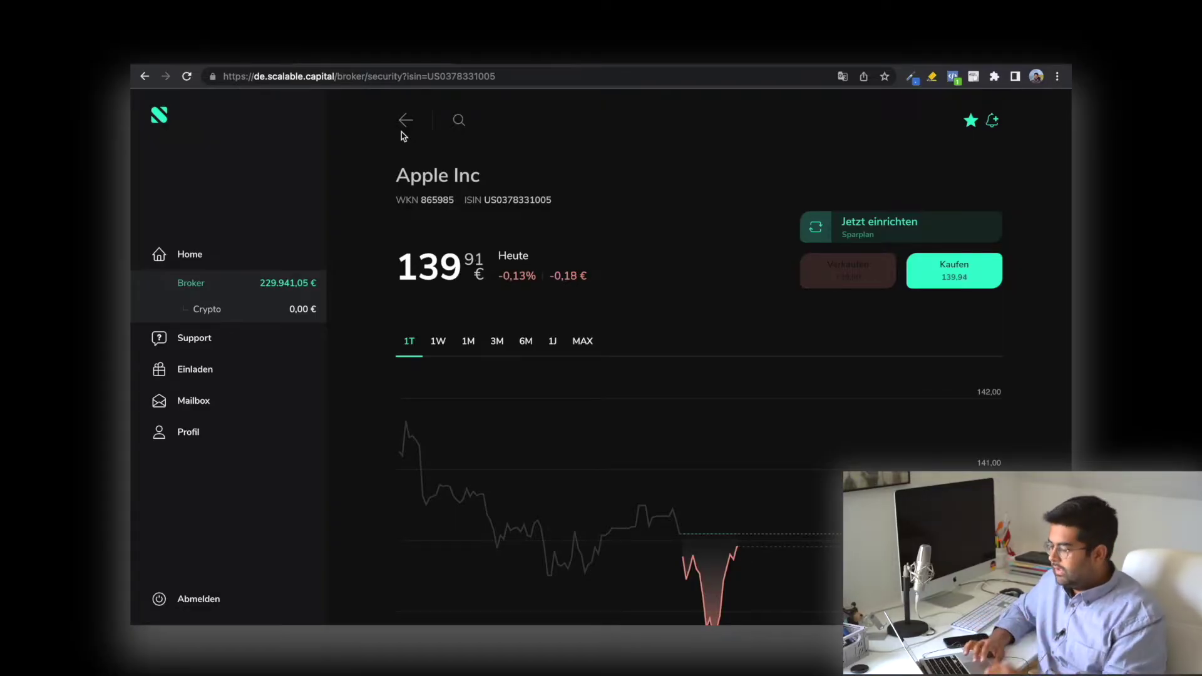
{"action": "left_click", "coordinate": [939, 233]}
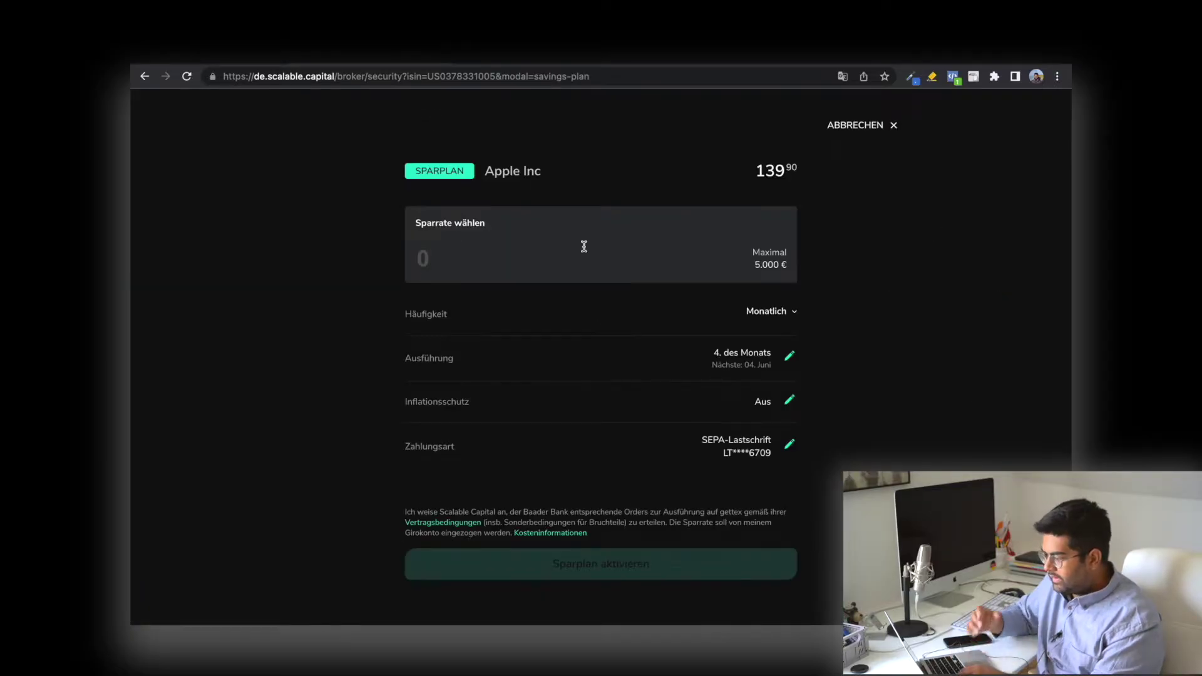
{"action": "type", "text": "500"}
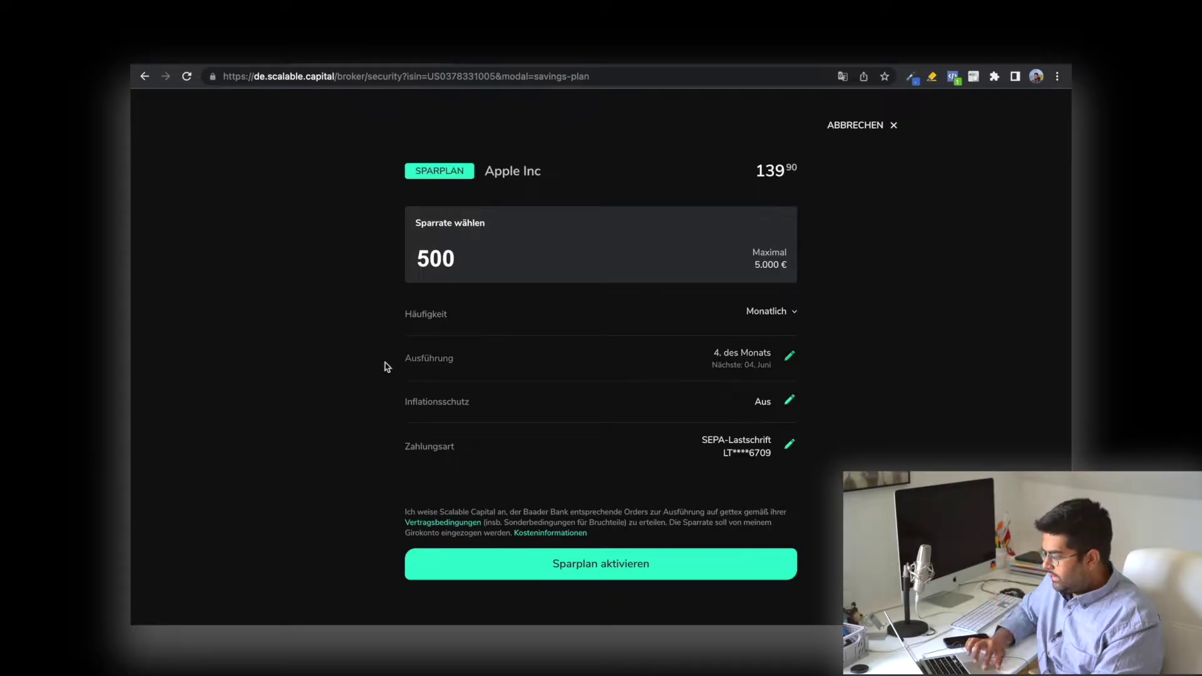
Keep the frequency monthly and leave execution on the 4th unchanged
{"action": "double_click", "coordinate": [424, 316]}
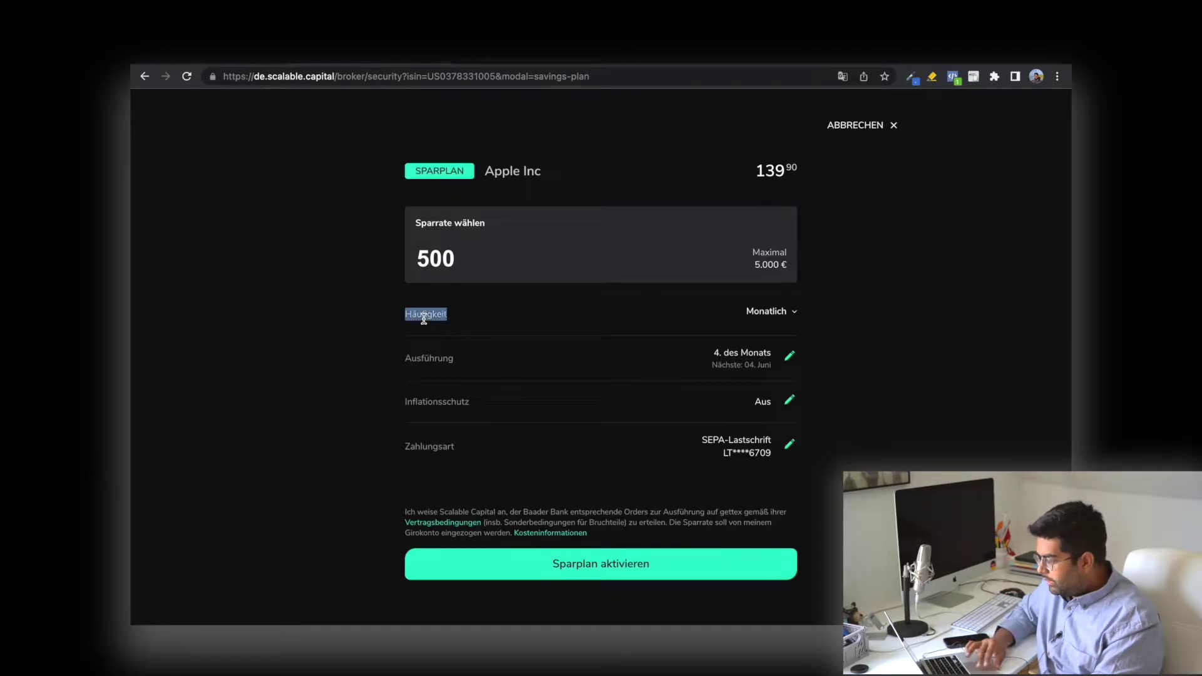
{"action": "left_click", "coordinate": [766, 313]}
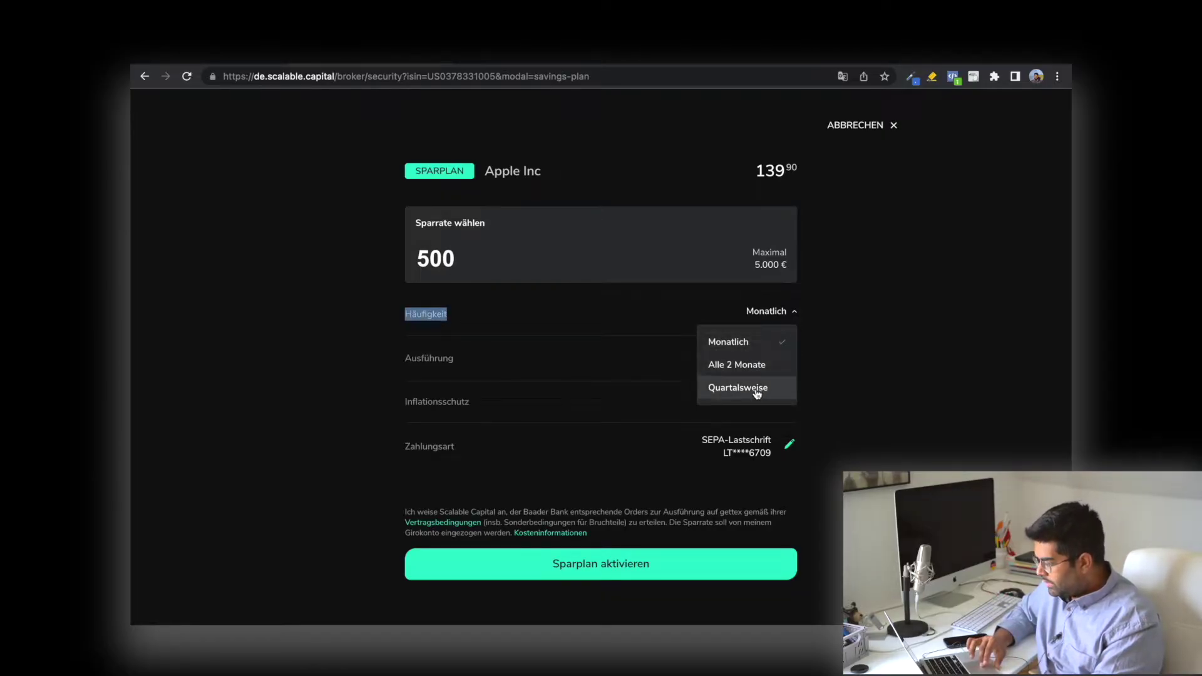
{"action": "left_click", "coordinate": [616, 316]}
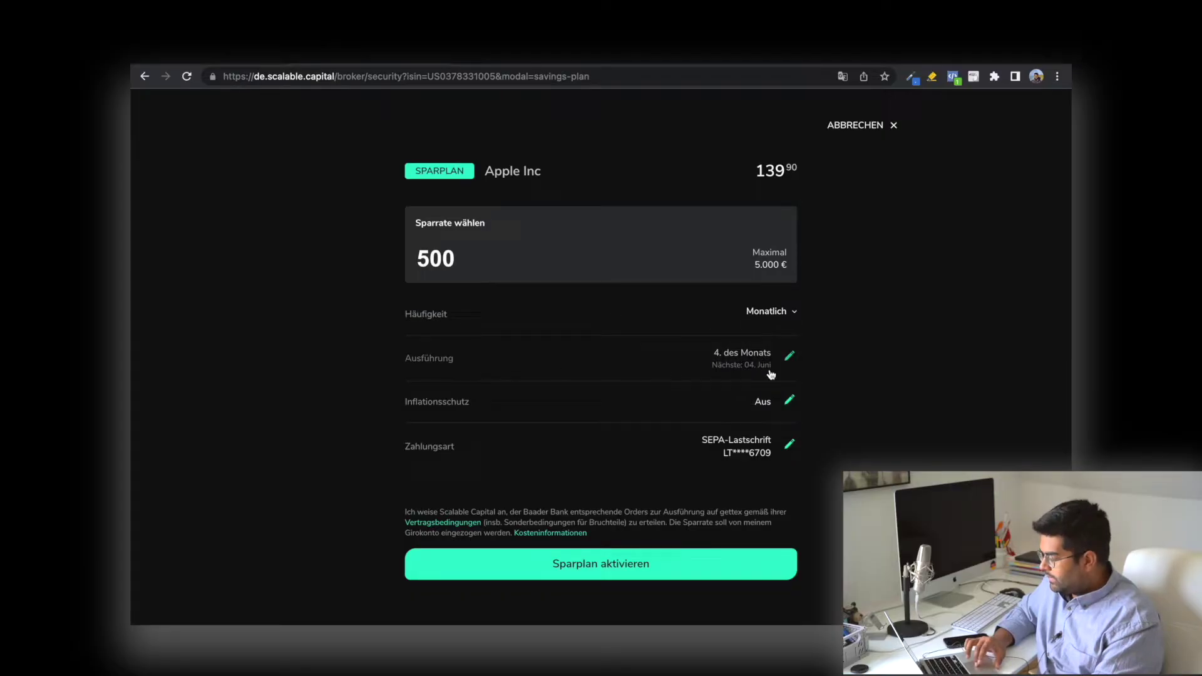
{"action": "left_click", "coordinate": [791, 357]}
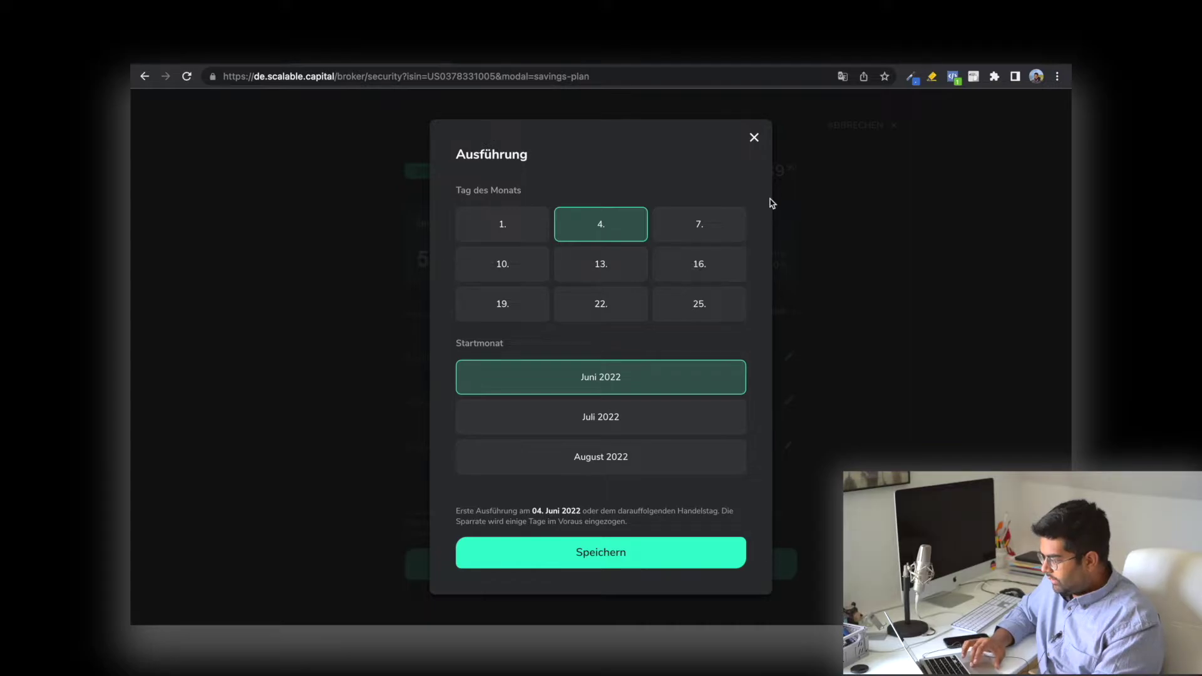
{"action": "left_click", "coordinate": [755, 138]}
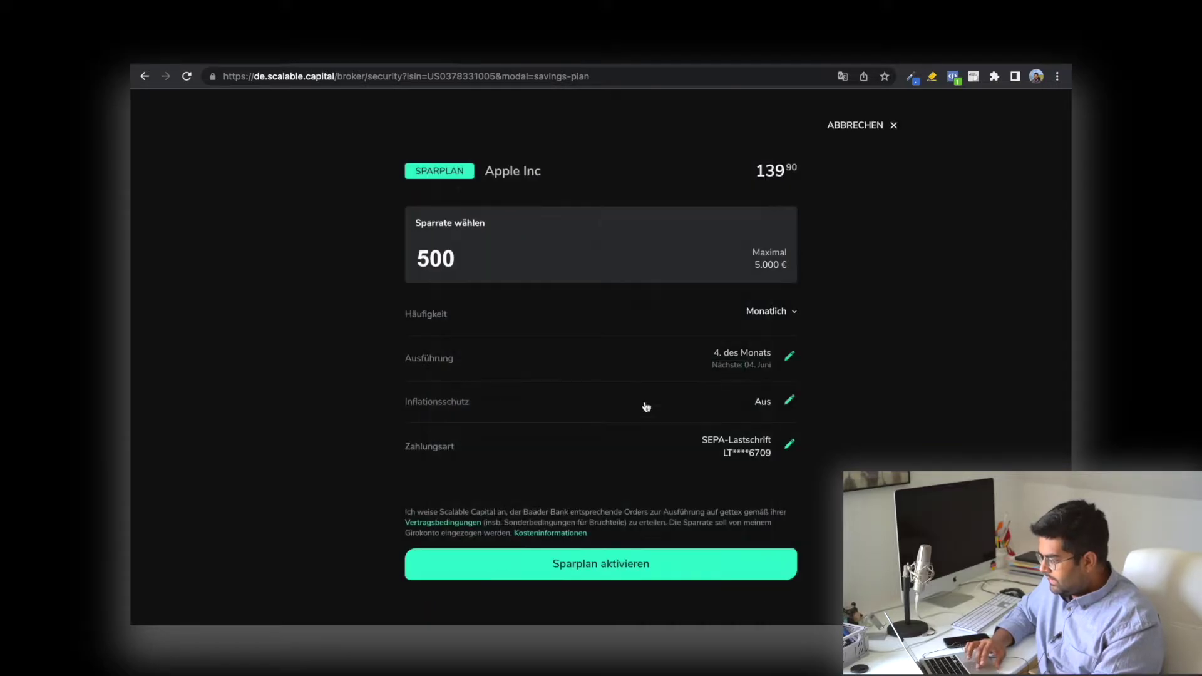
Leave Inflationsschutz set to Aus and activate the 500 € monthly savings plan
{"action": "left_click", "coordinate": [776, 410]}
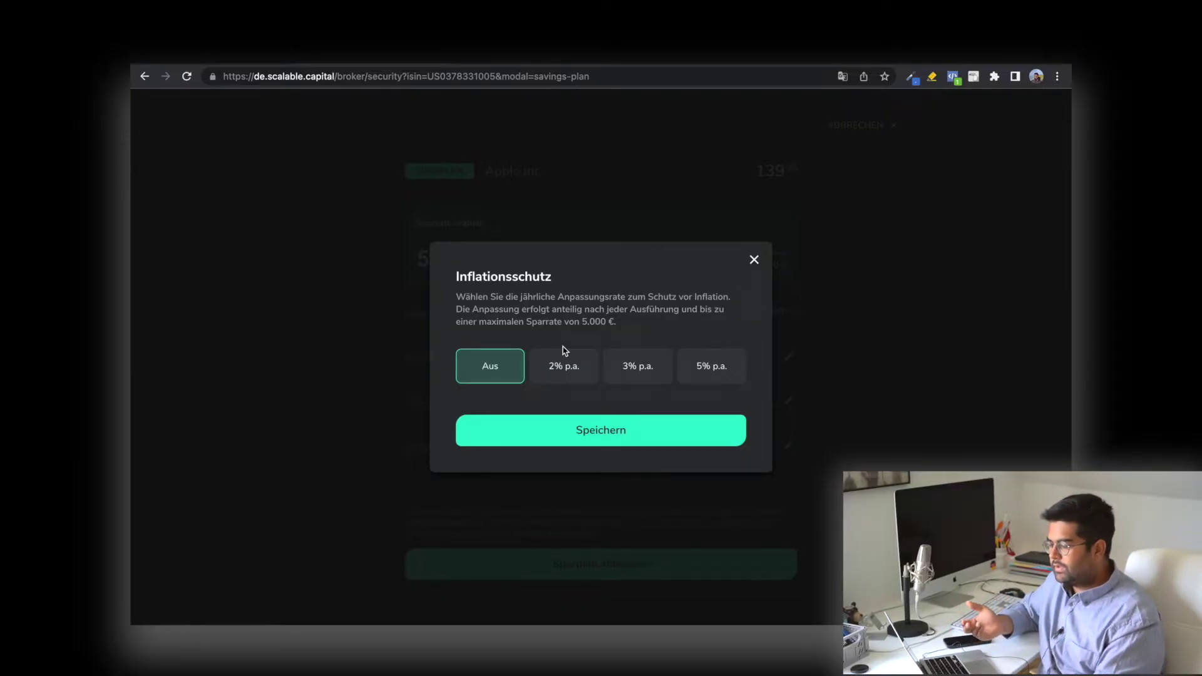
{"action": "left_click", "coordinate": [753, 260]}
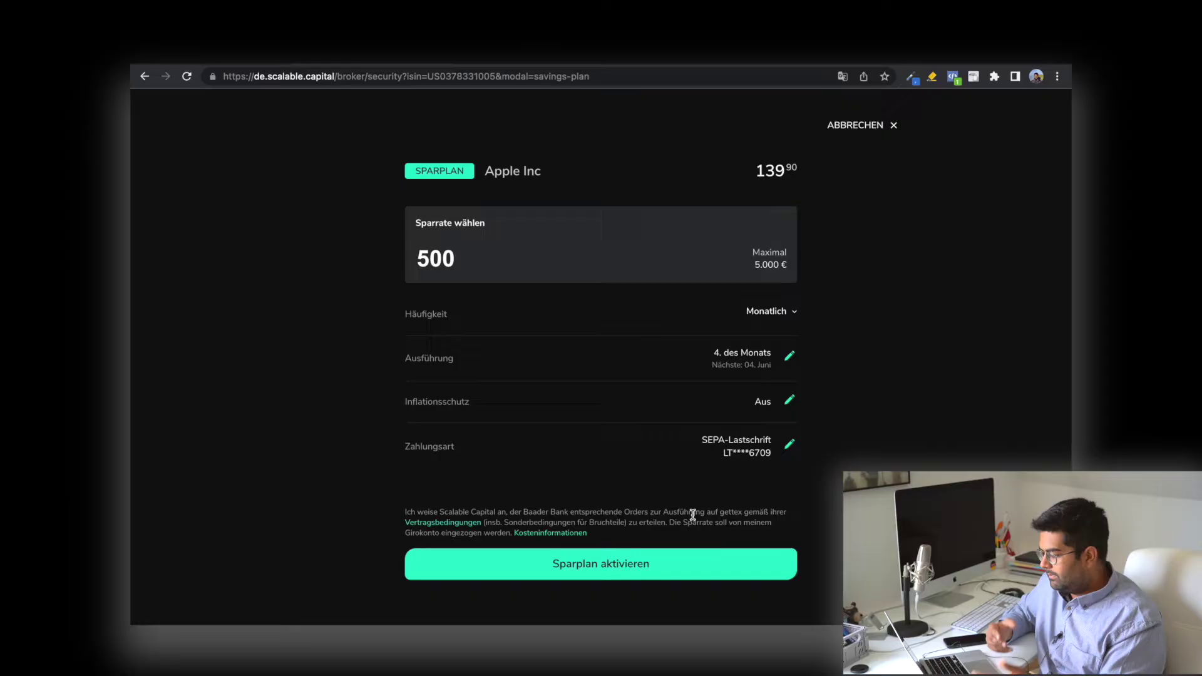
{"action": "left_click", "coordinate": [687, 567]}
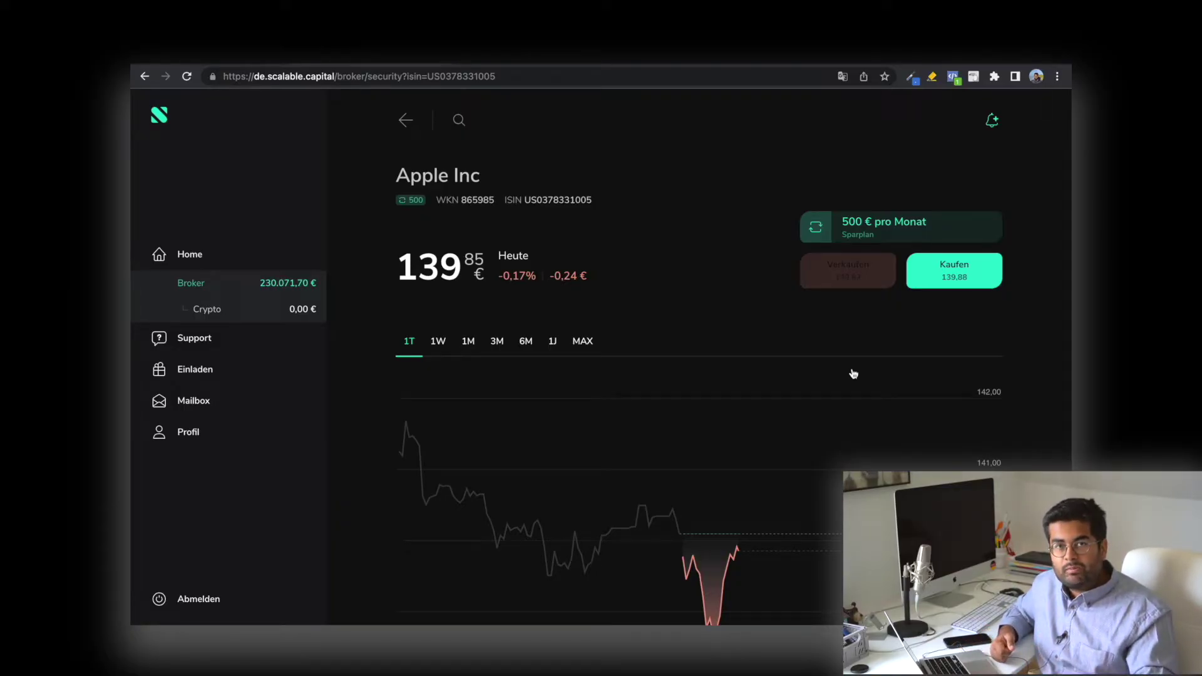
Reopen the 500 € monthly plan, clear the rate, delete the plan and close the confirmation
{"action": "left_click", "coordinate": [908, 229]}
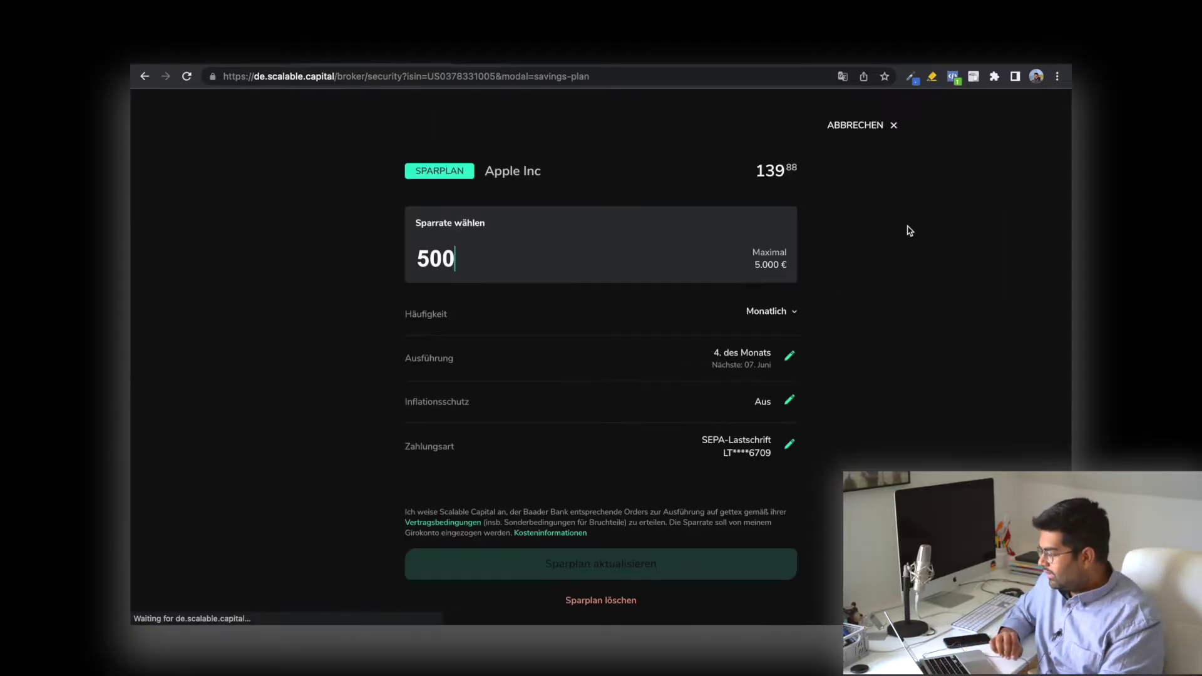
{"action": "left_click", "coordinate": [893, 127]}
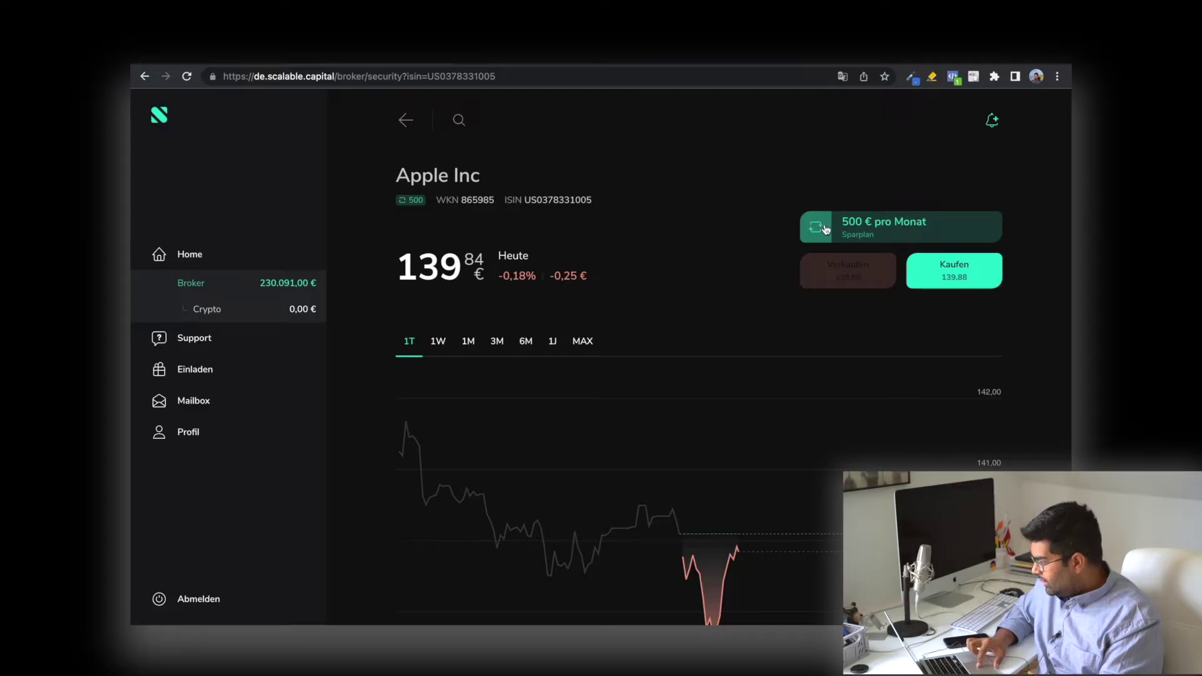
{"action": "left_click", "coordinate": [884, 242]}
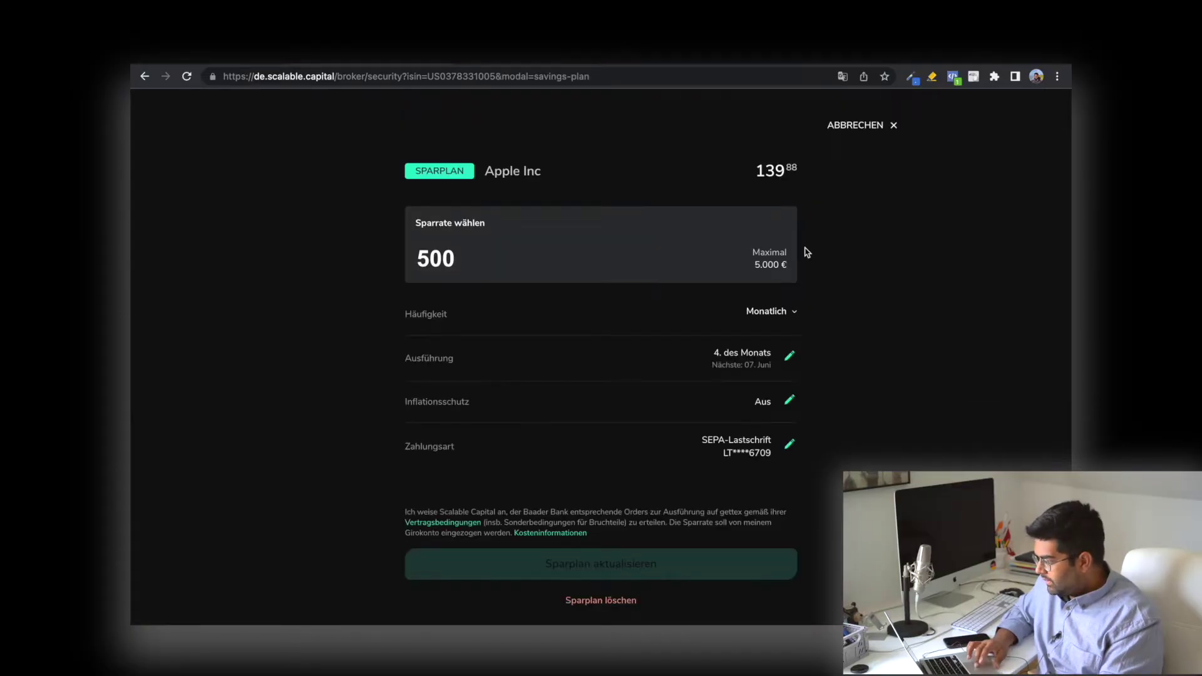
{"action": "double_click", "coordinate": [601, 251]}
{"action": "key", "text": "BackSpace"}
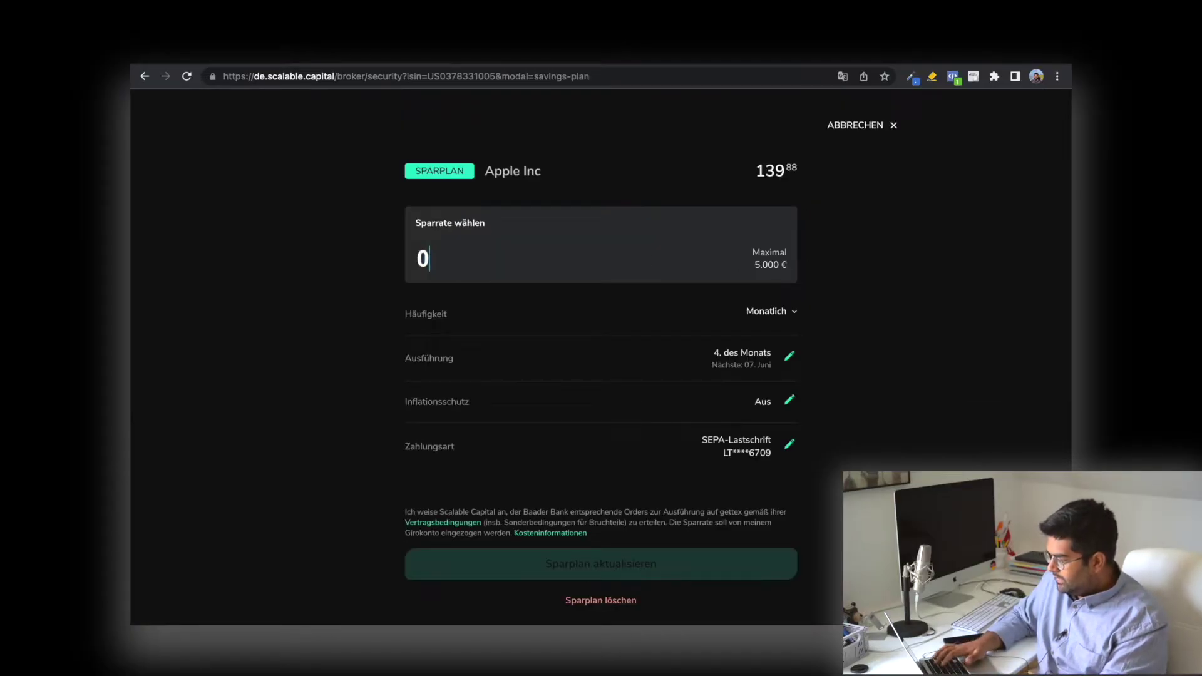
{"action": "left_click", "coordinate": [606, 601]}
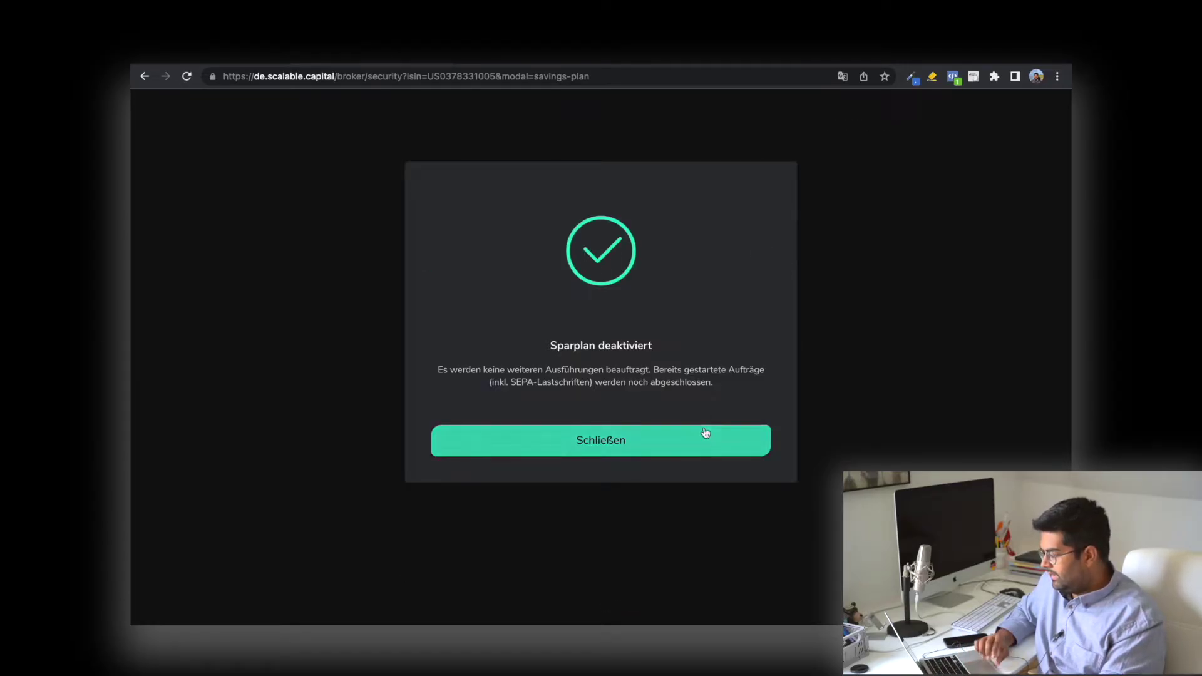
{"action": "left_click", "coordinate": [706, 433]}
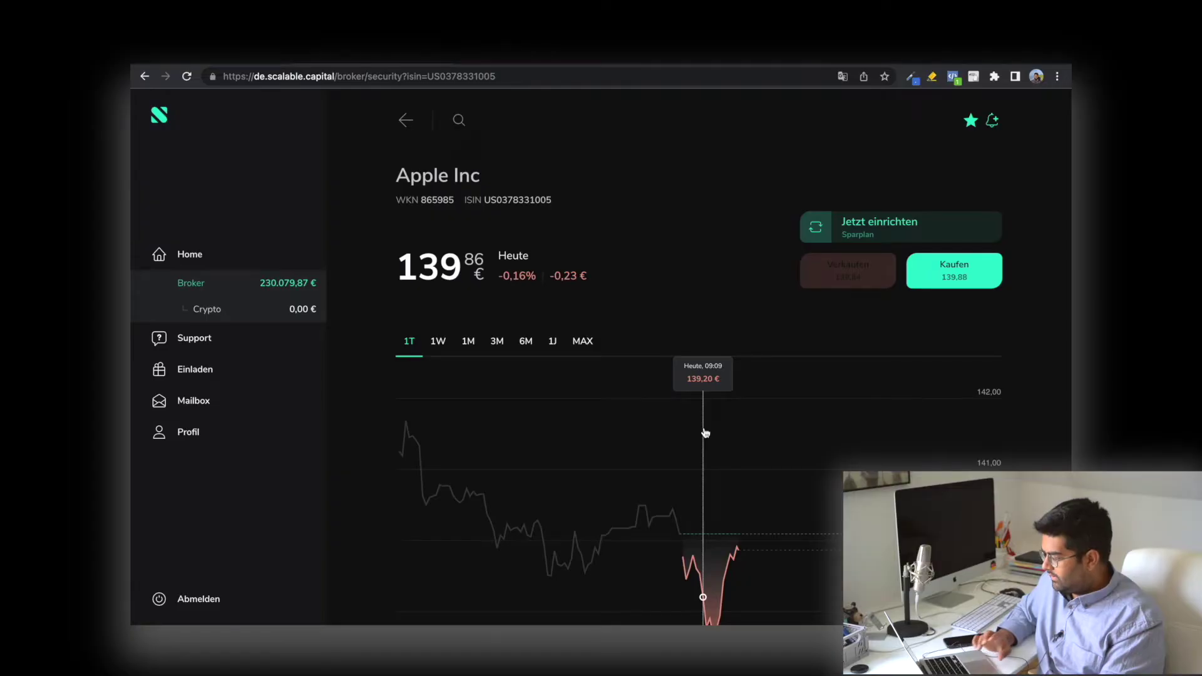
Prepare an Apple Inc buy order with a 1000 € target amount: 7 shares, about 979,16 €
{"action": "left_click", "coordinate": [995, 283]}
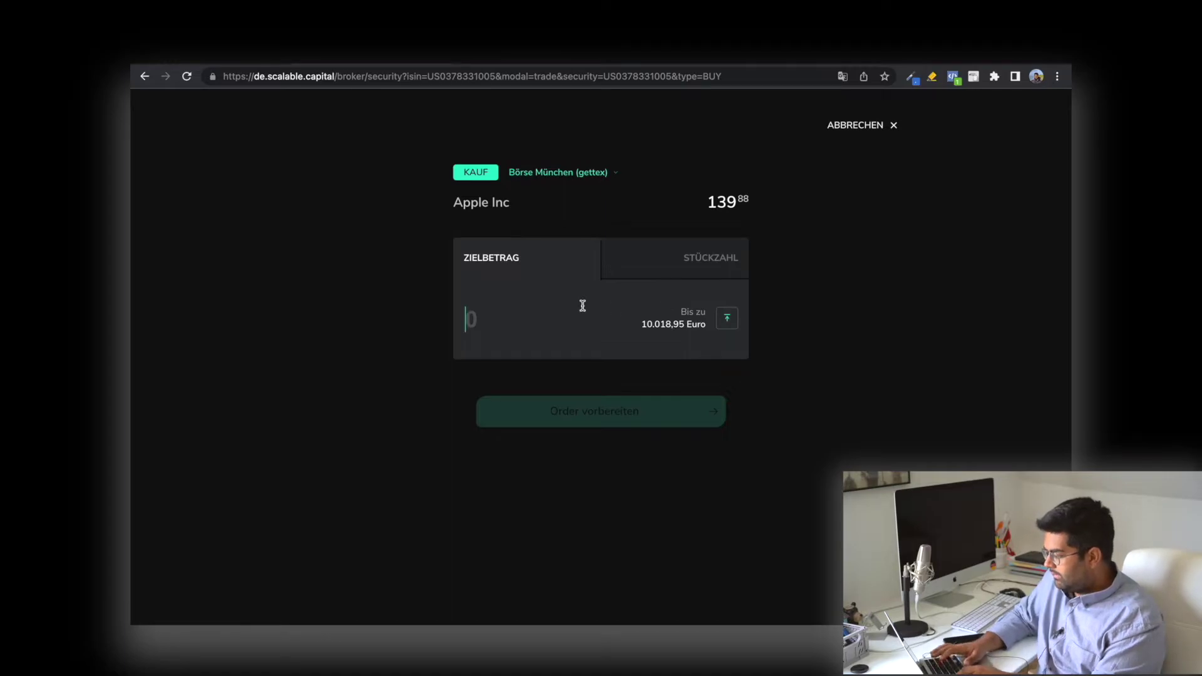
{"action": "type", "text": "1000"}
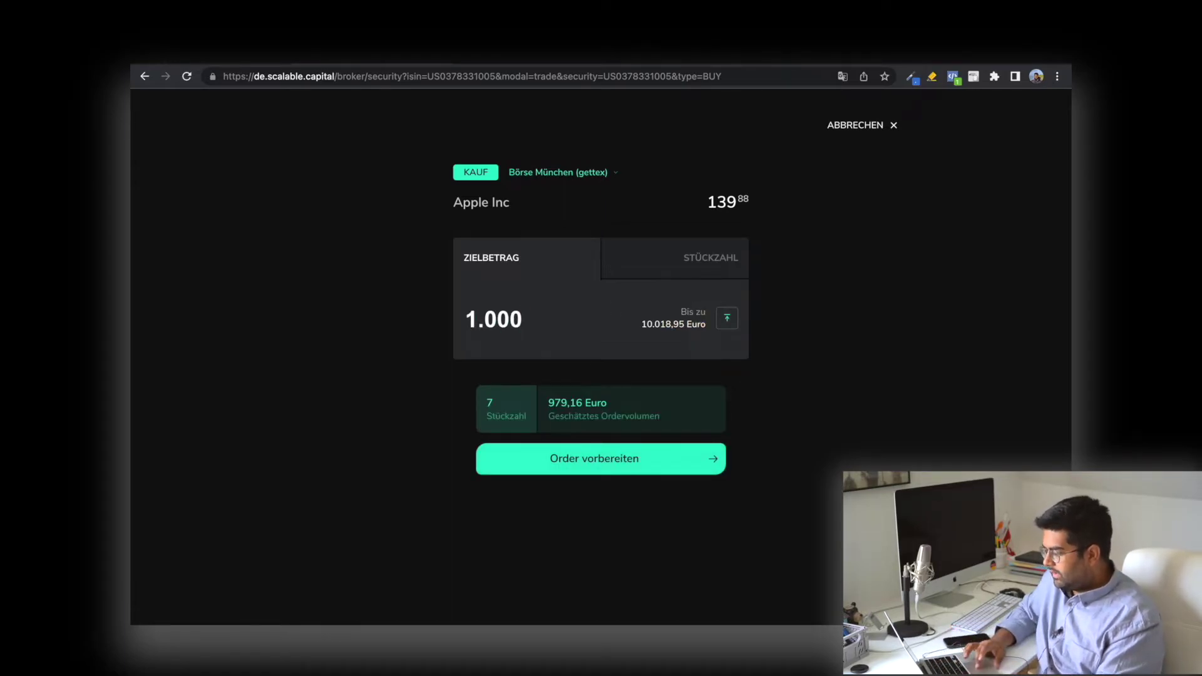
{"action": "left_click", "coordinate": [696, 472]}
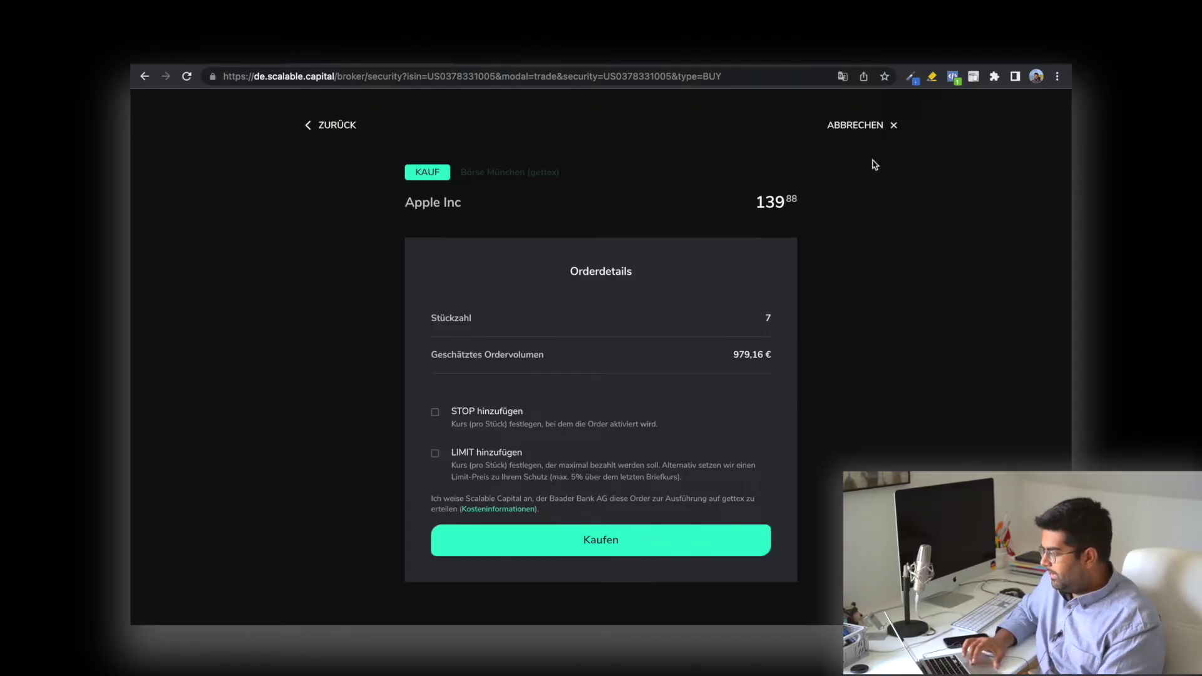
{"action": "left_click", "coordinate": [328, 124]}
{"action": "left_click", "coordinate": [893, 124]}
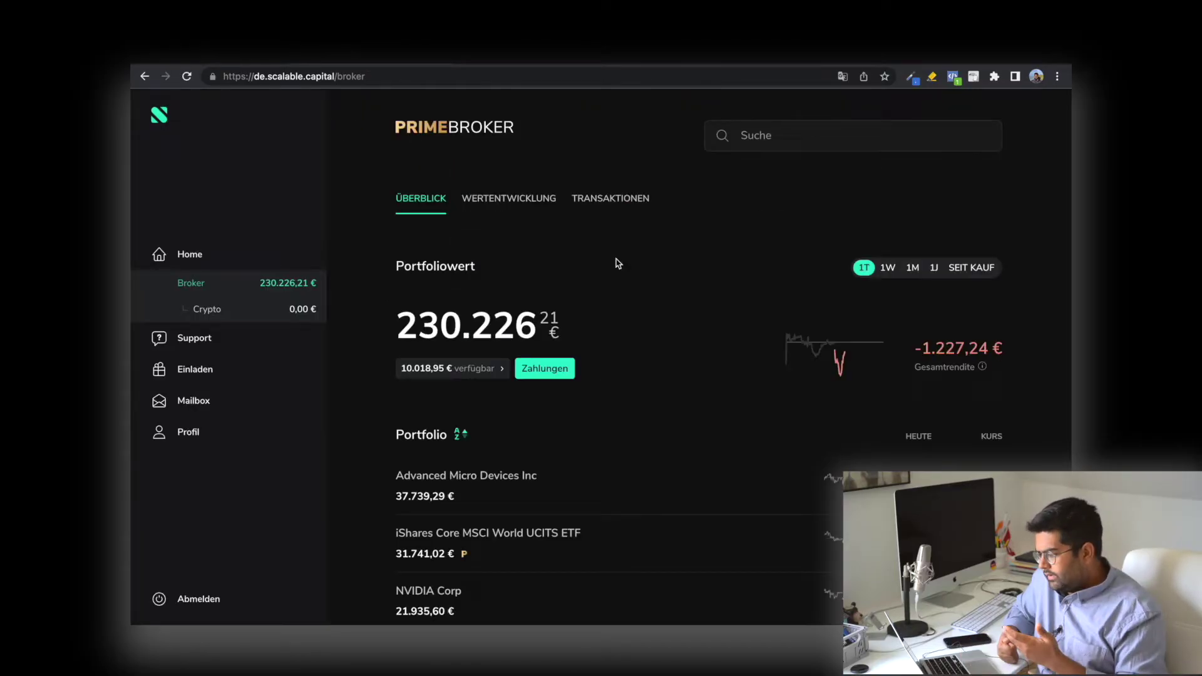